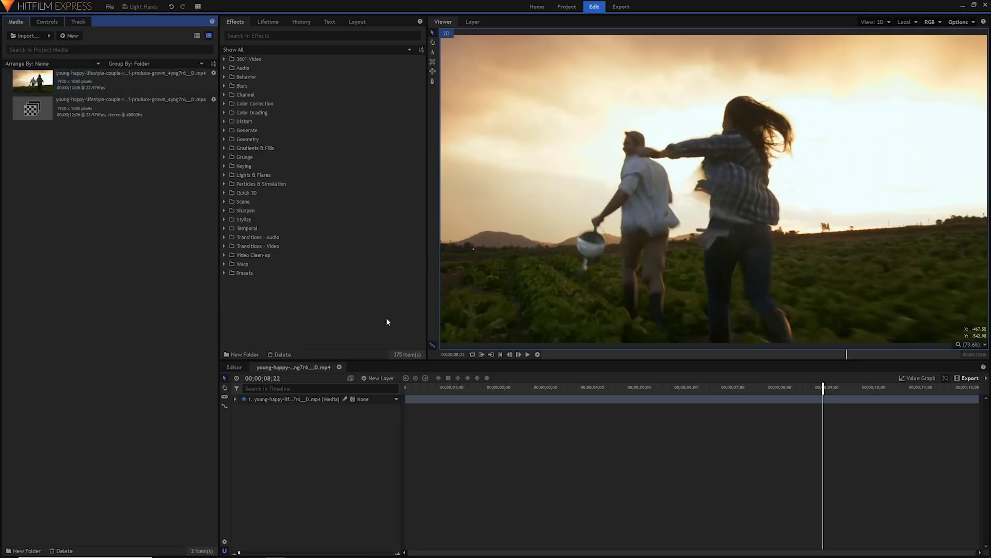
# Step: Move the playhead to the start of the clip and search the effects for "light flare", clearing the search after viewing the matches
pyautogui.moveTo(421, 394); pyautogui.dragTo(408, 389)
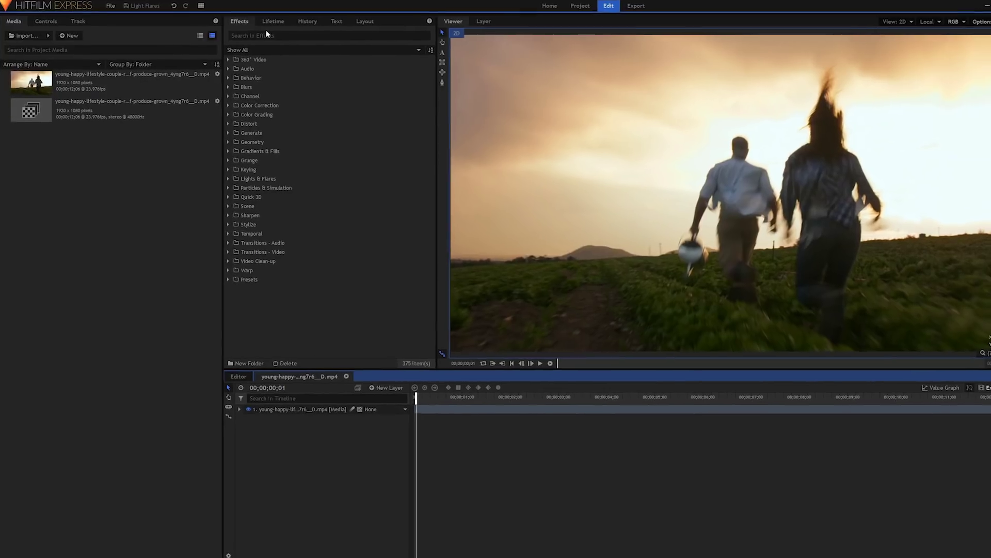
pyautogui.click(353, 35)
pyautogui.write('light')
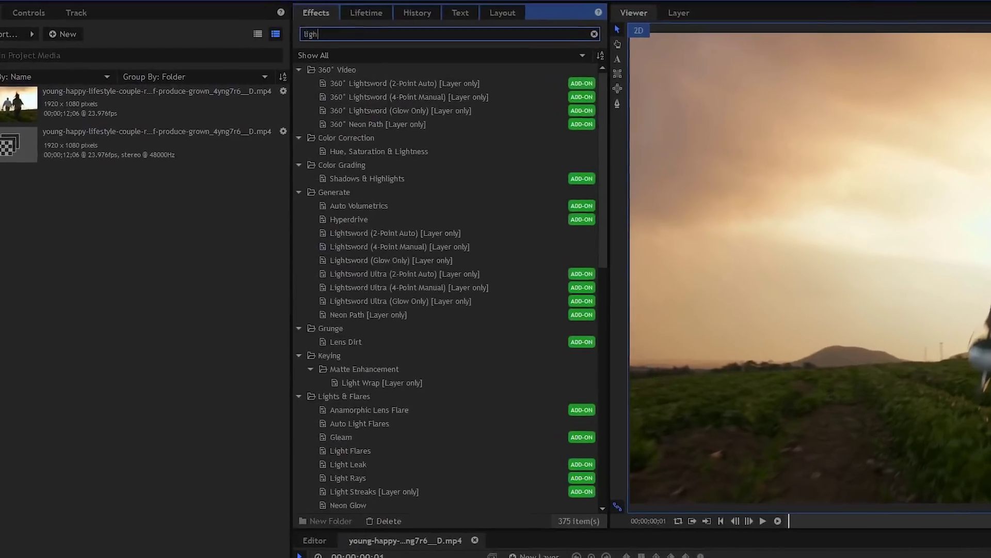
pyautogui.write(' flare')
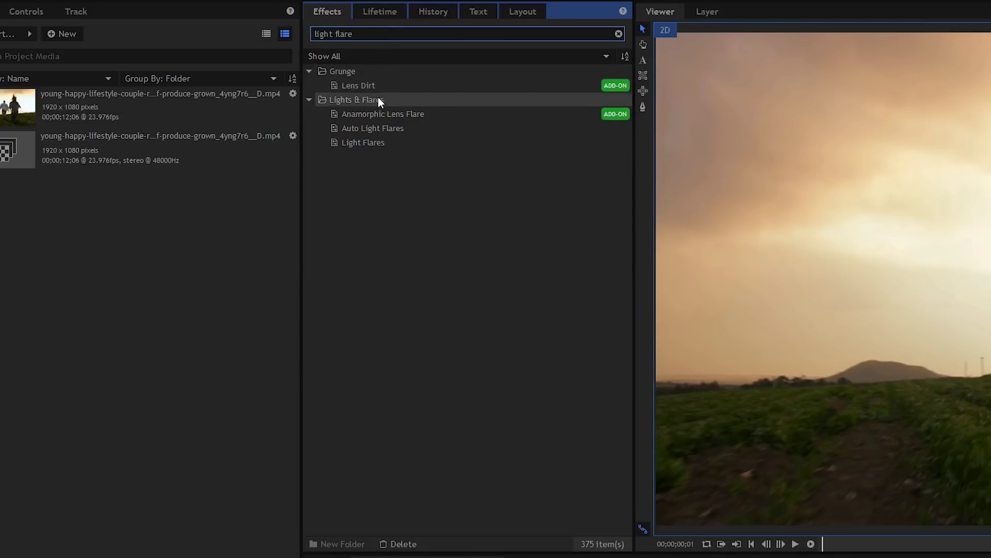
pyautogui.click(619, 34)
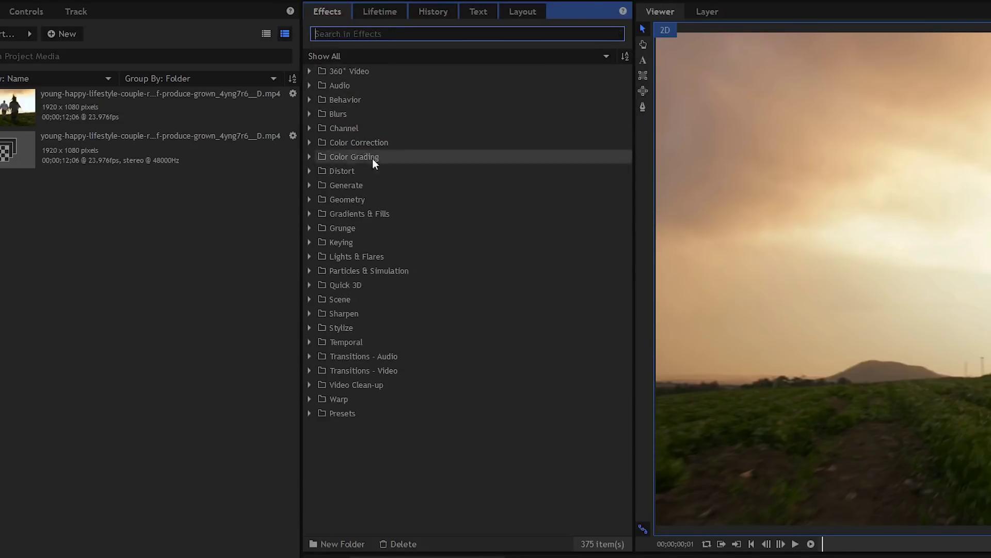
# Step: Apply the Light Flares effect from the Lights & Flares category to the couple video layer in the timeline
pyautogui.click(309, 257)
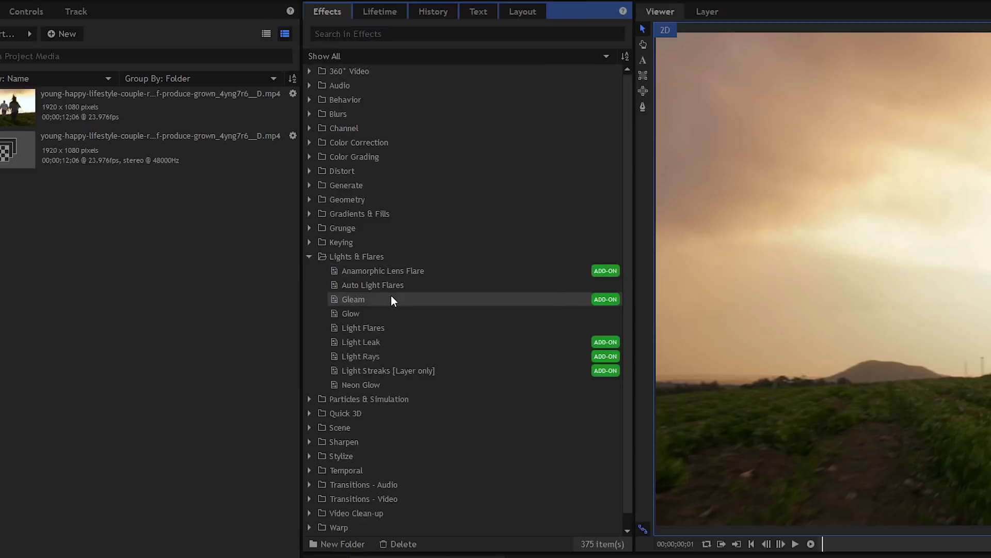
pyautogui.click(379, 327)
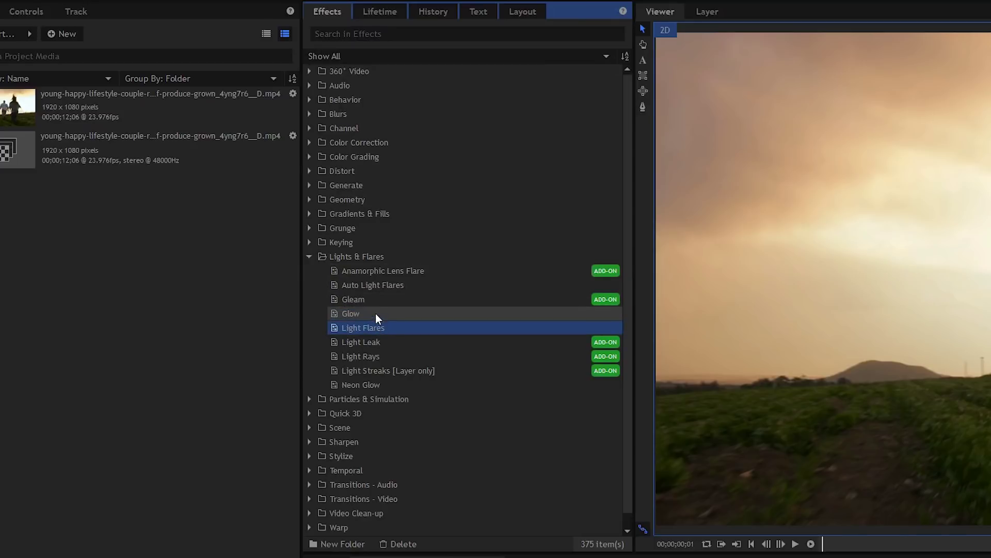
pyautogui.click(466, 271)
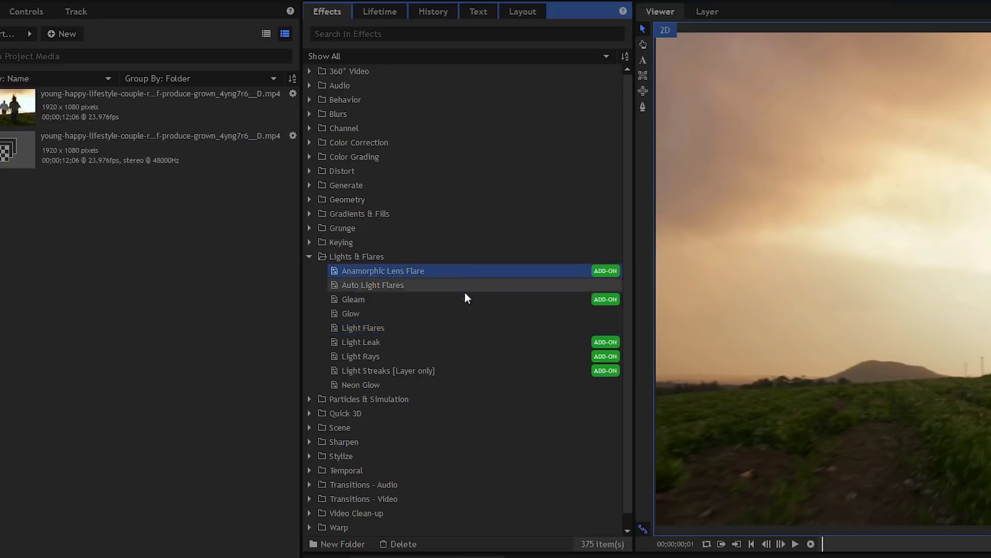
pyautogui.click(464, 300)
pyautogui.click(447, 341)
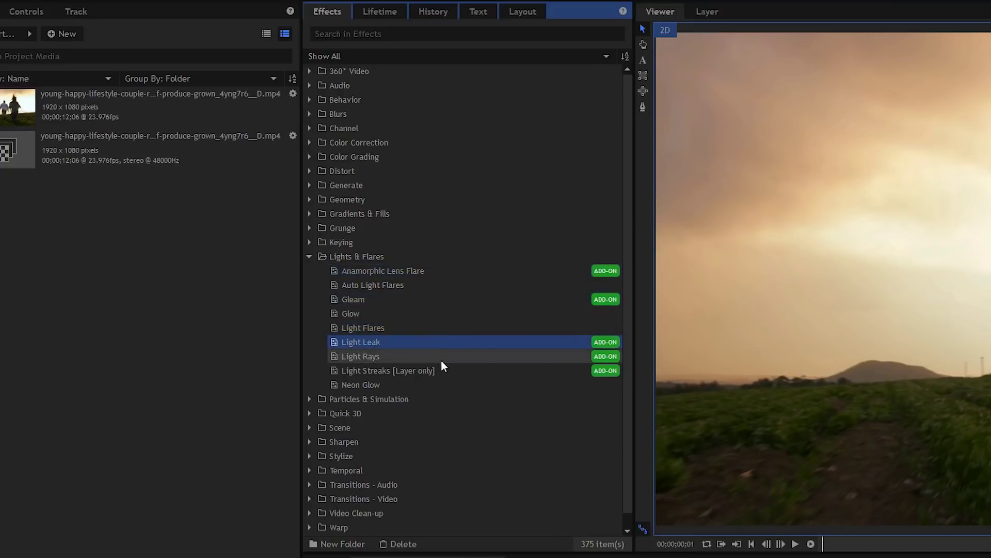
pyautogui.click(401, 328)
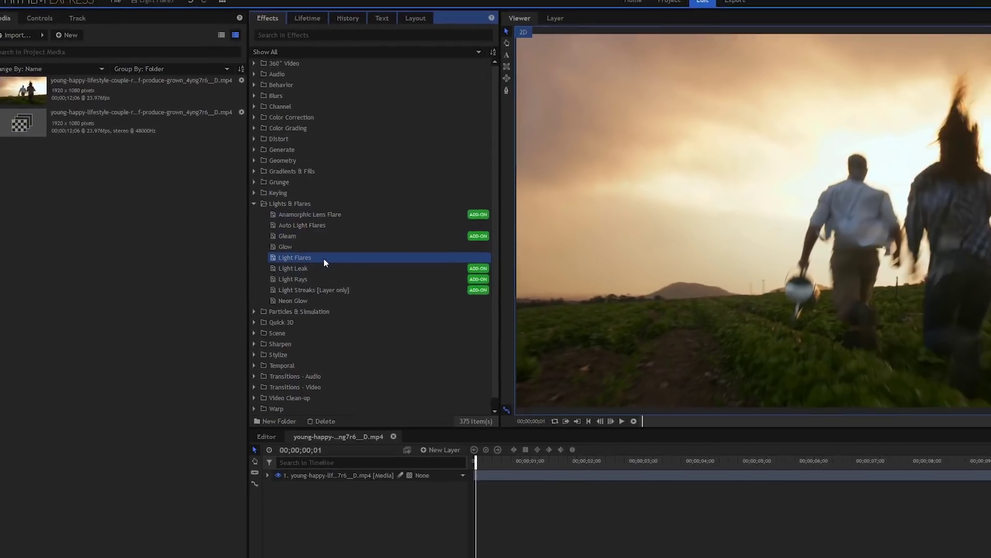
pyautogui.moveTo(362, 293); pyautogui.dragTo(395, 544)
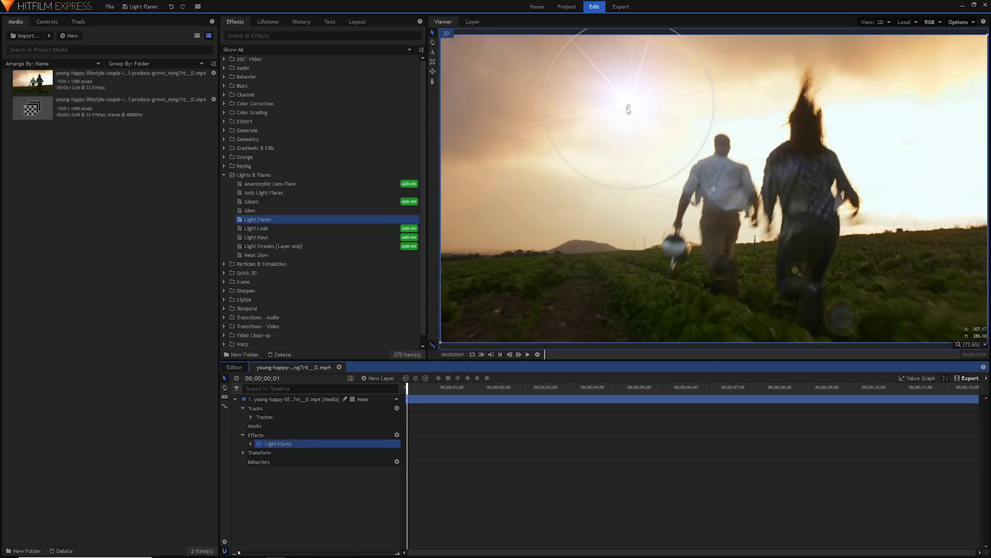
# Step: Reposition the flare's hotspot onto the bright horizon beside the woman's hand, at about X 508, Y -137
pyautogui.moveTo(628, 109); pyautogui.dragTo(659, 192)
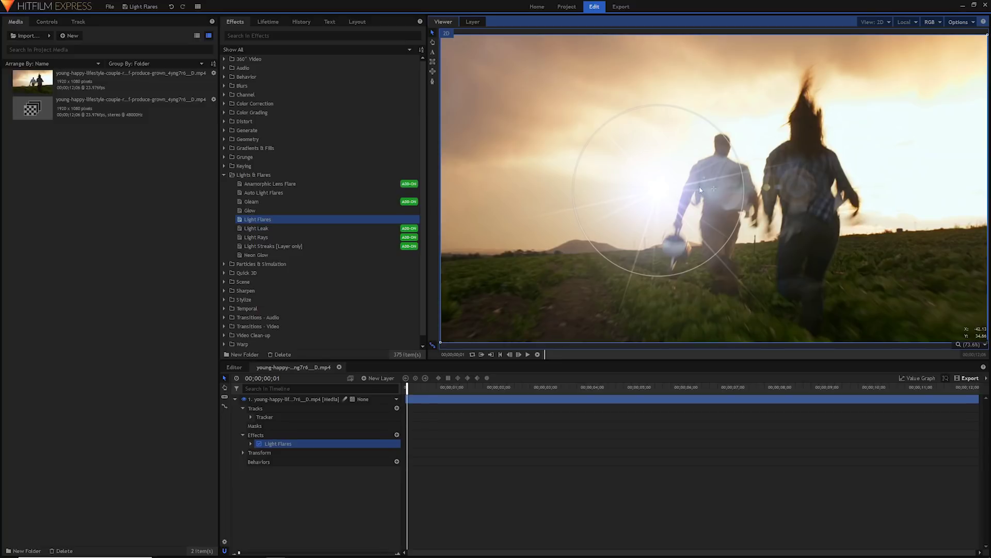
pyautogui.moveTo(661, 189); pyautogui.dragTo(743, 197)
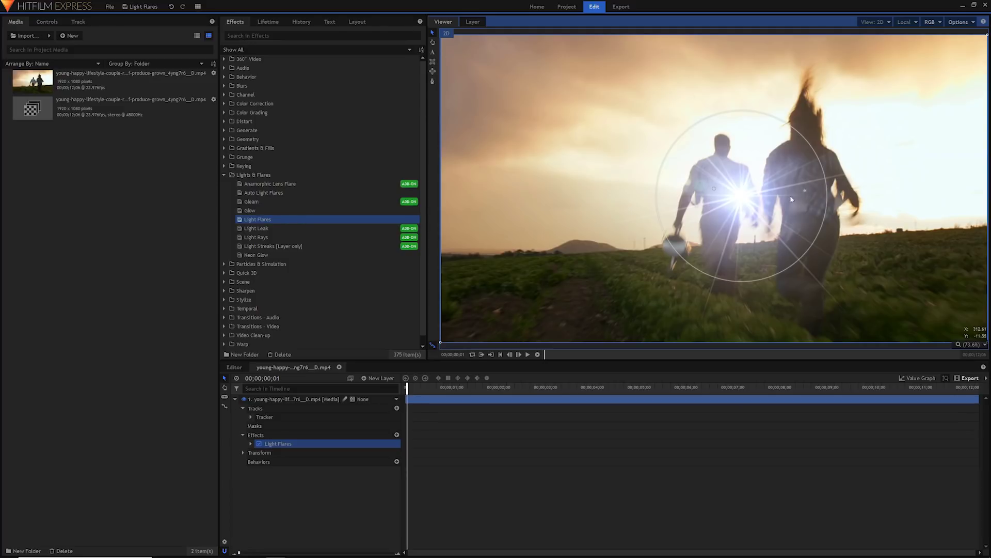
pyautogui.moveTo(803, 196); pyautogui.dragTo(858, 229)
# Step: Show the video layer's controls and expand the Light Flares effect's properties
pyautogui.click(81, 191)
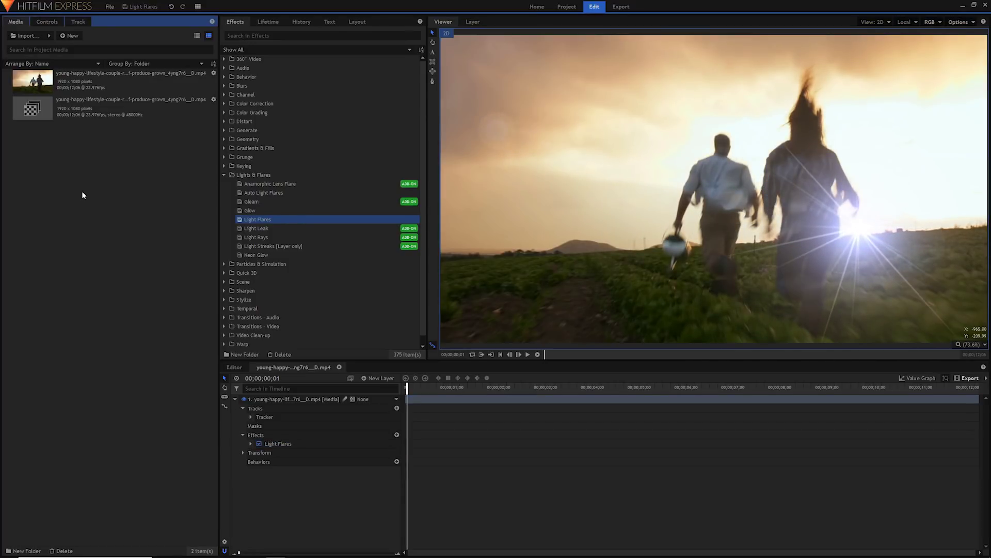
pyautogui.click(48, 23)
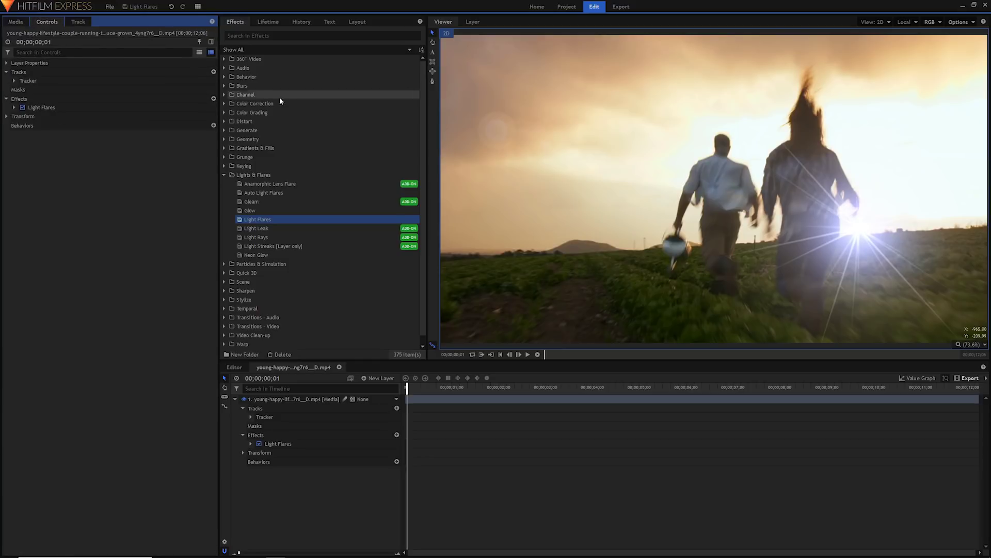
pyautogui.click(6, 99)
pyautogui.click(6, 99)
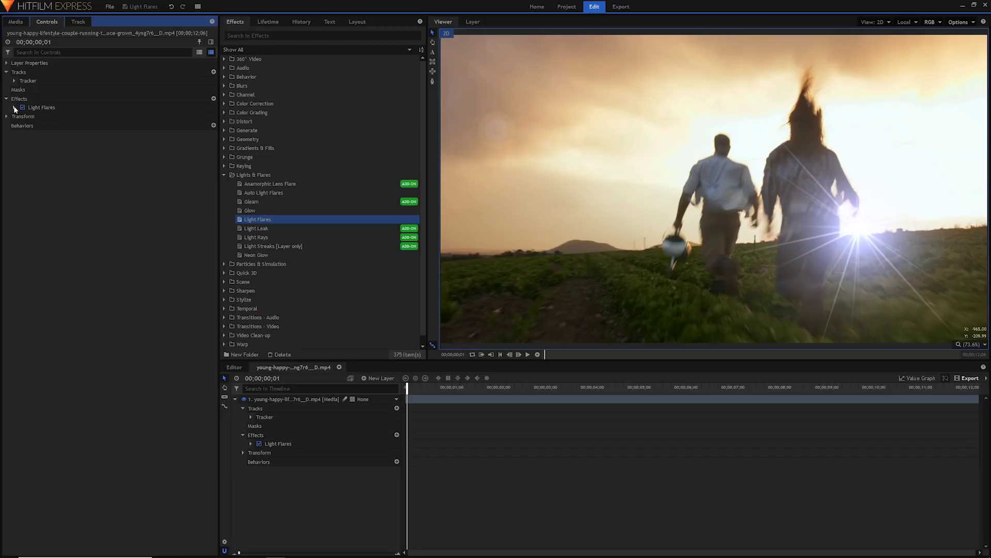
pyautogui.click(14, 107)
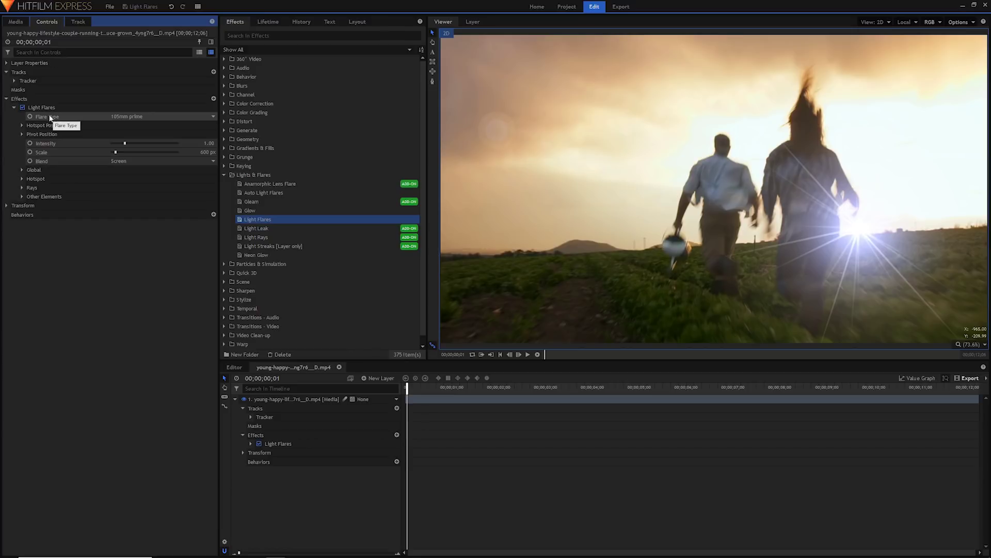
# Step: Try the 35mm prime, Microparticle streak and Sun glare flare types on the Light Flares effect
pyautogui.click(119, 117)
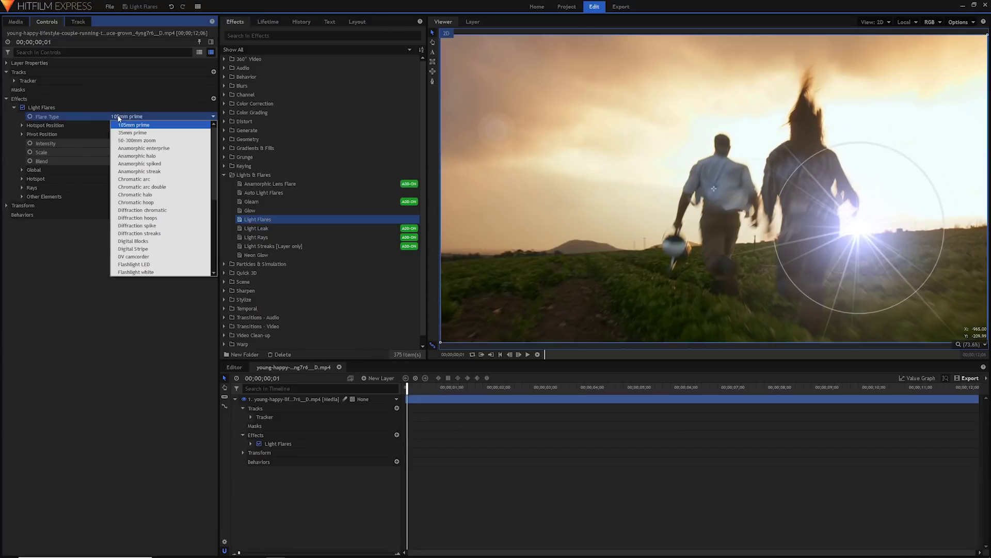
pyautogui.scroll(-3, 152, 188)
pyautogui.scroll(6, 152, 188)
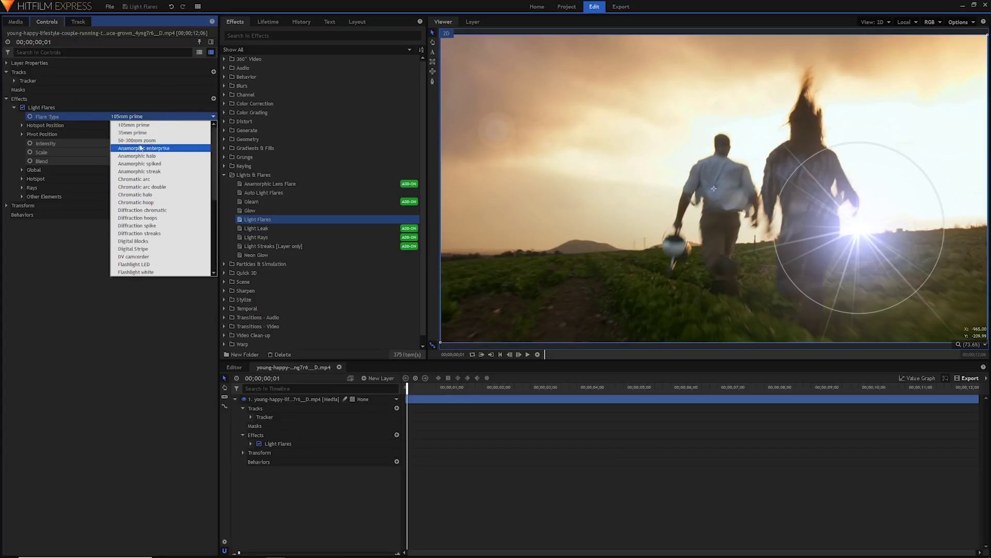
pyautogui.click(143, 135)
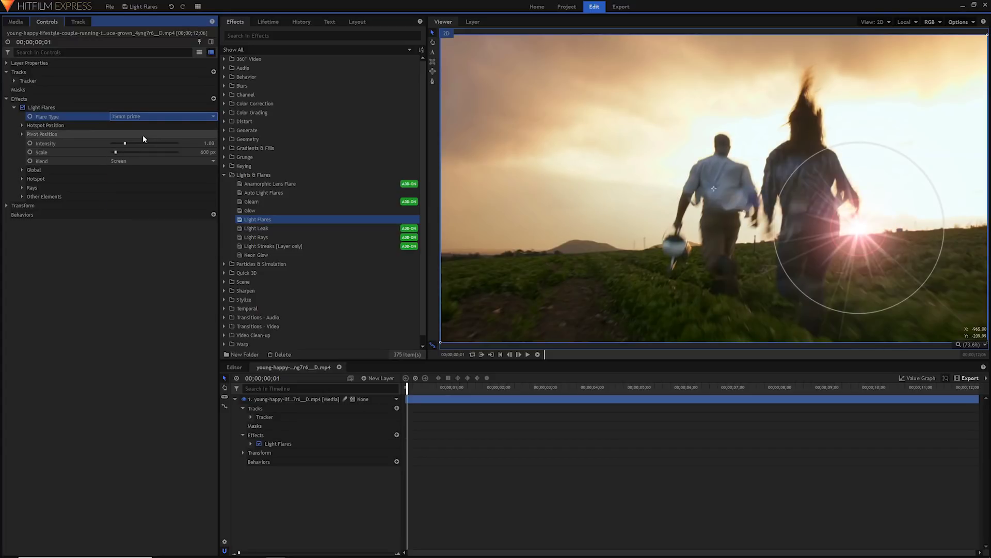
pyautogui.click(191, 115)
pyautogui.scroll(-6, 173, 228)
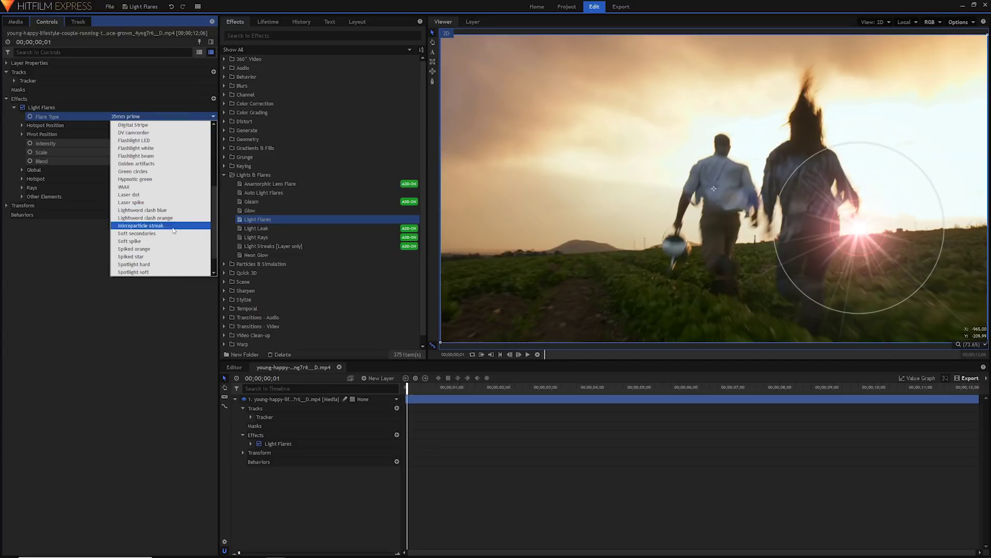
pyautogui.scroll(-1, 174, 228)
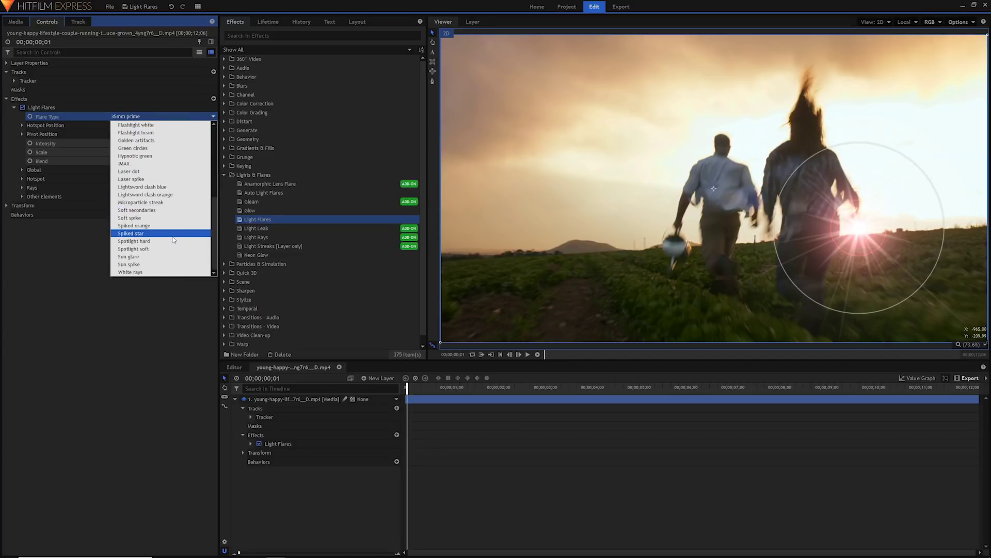
pyautogui.click(143, 204)
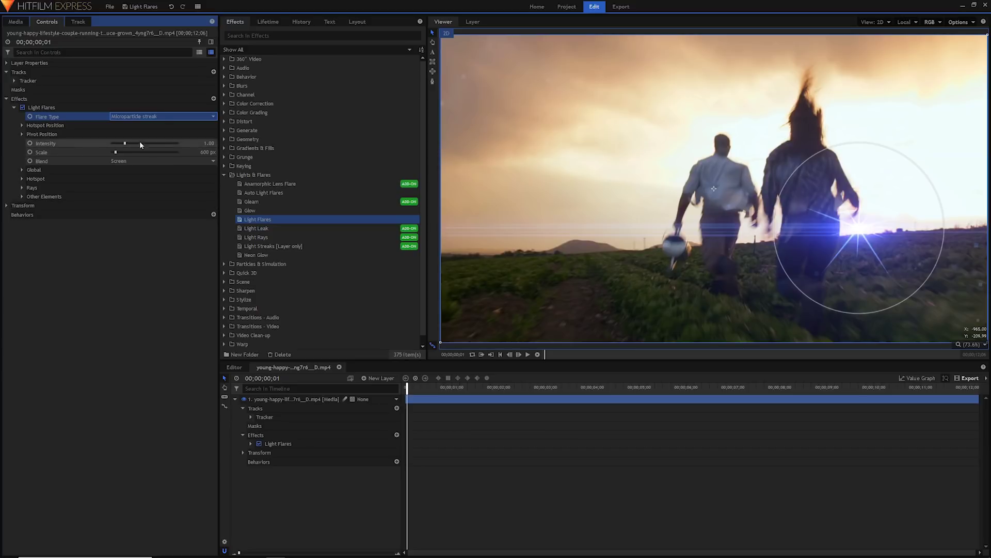
pyautogui.click(144, 116)
pyautogui.click(150, 259)
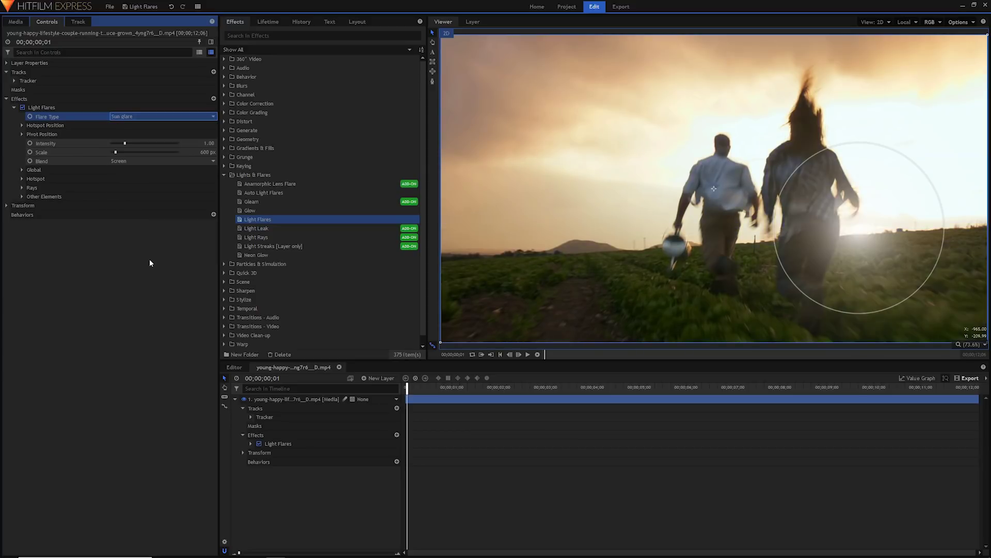
# Step: Try the Chromatic hoop, Chromatic halo, Chromatic arc double and Digital Blocks flare types
pyautogui.click(144, 116)
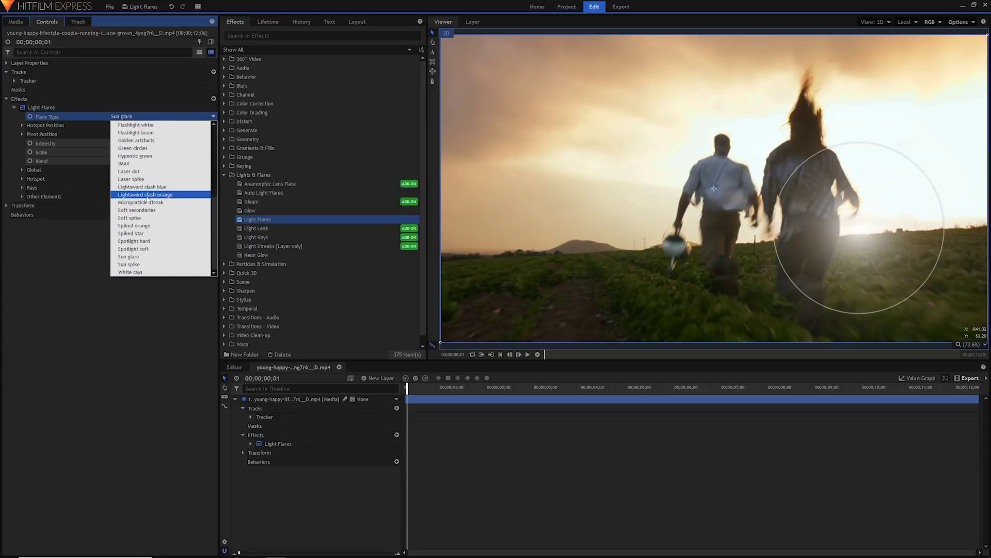
pyautogui.scroll(6, 157, 188)
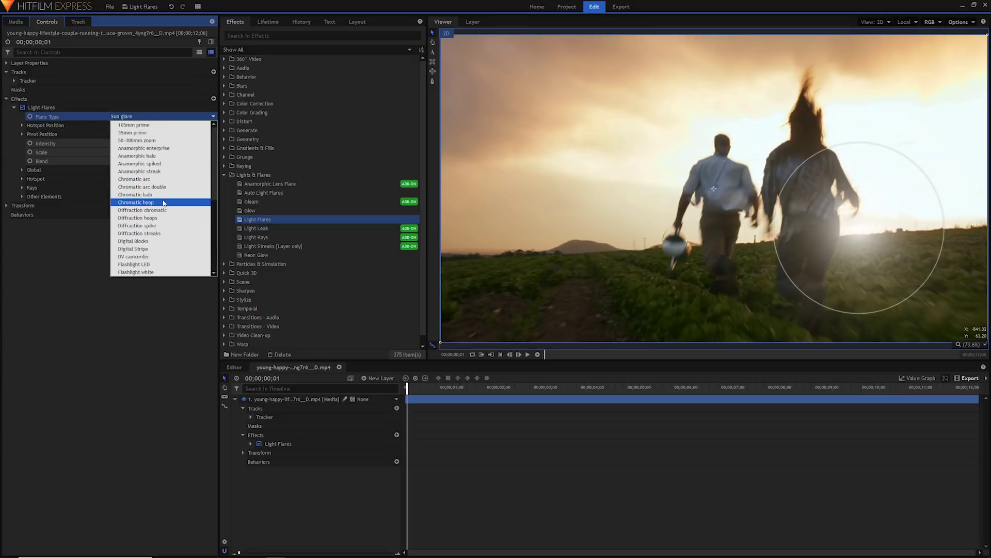
pyautogui.click(164, 201)
pyautogui.click(146, 117)
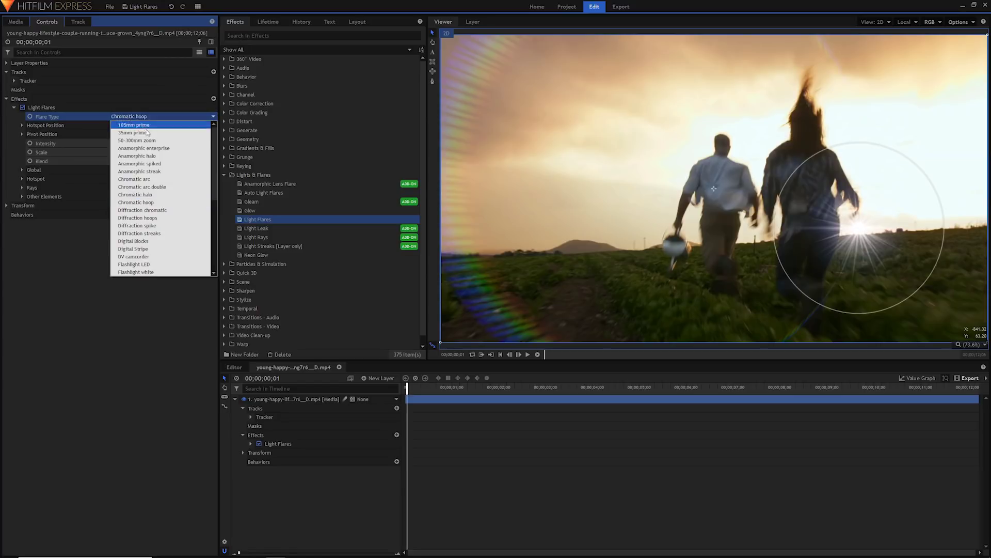
pyautogui.click(152, 191)
pyautogui.click(154, 117)
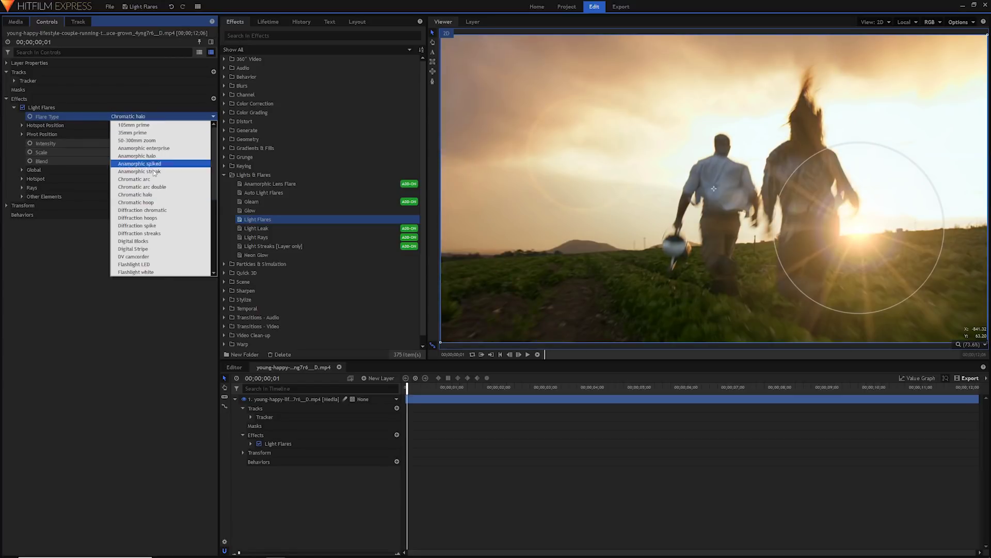
pyautogui.click(155, 187)
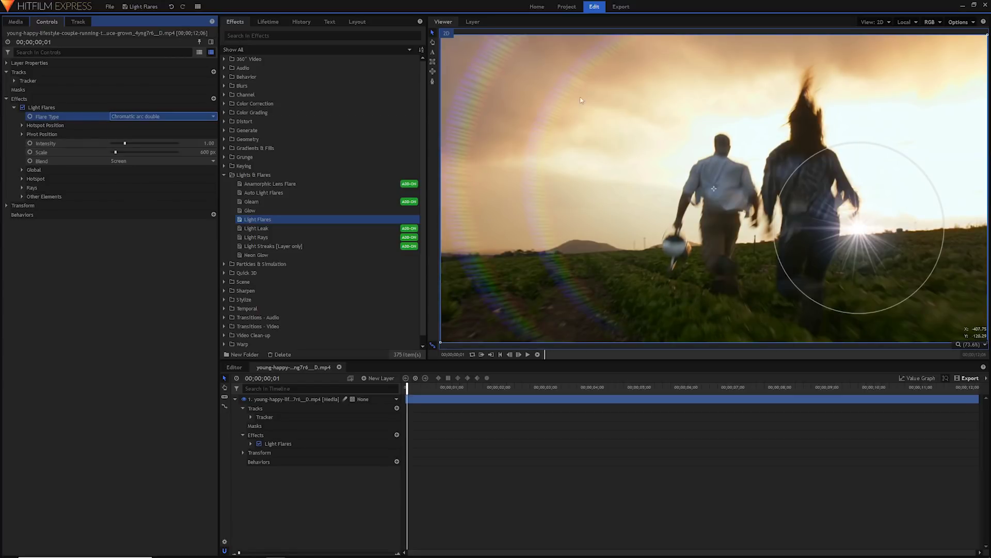
pyautogui.click(153, 116)
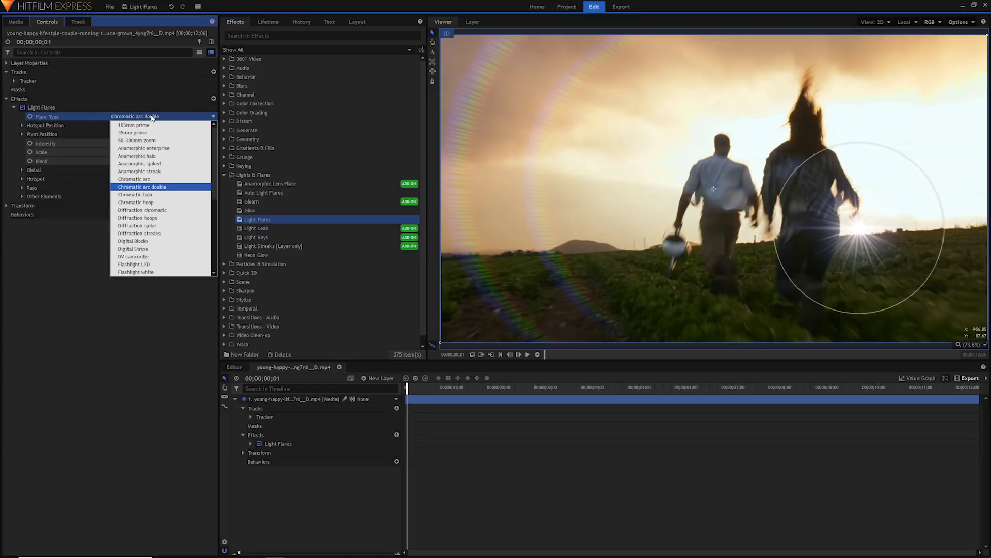
pyautogui.click(162, 241)
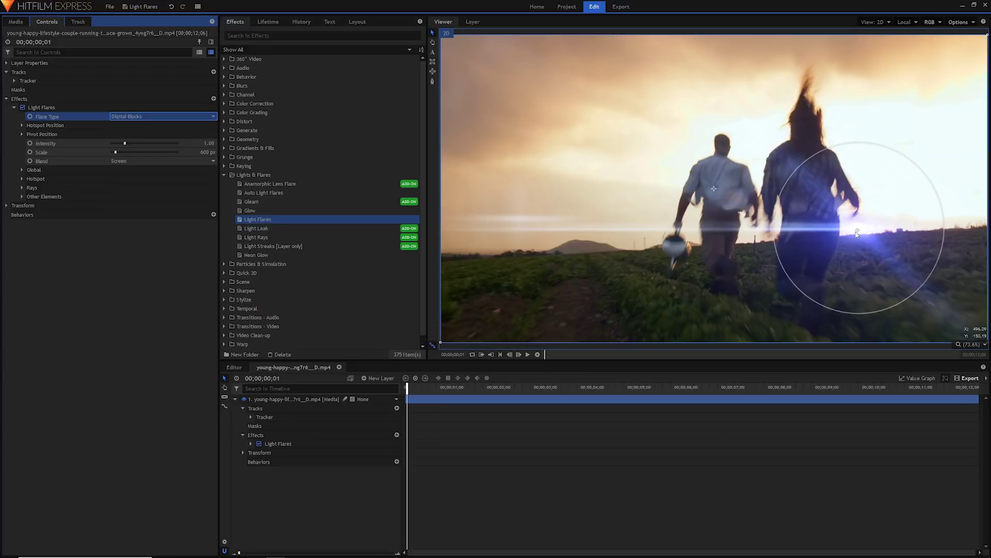
# Step: Set the flare type to Golden artifacts and nudge the hotspot along the horizon to about X 532, Y -165
pyautogui.click(130, 118)
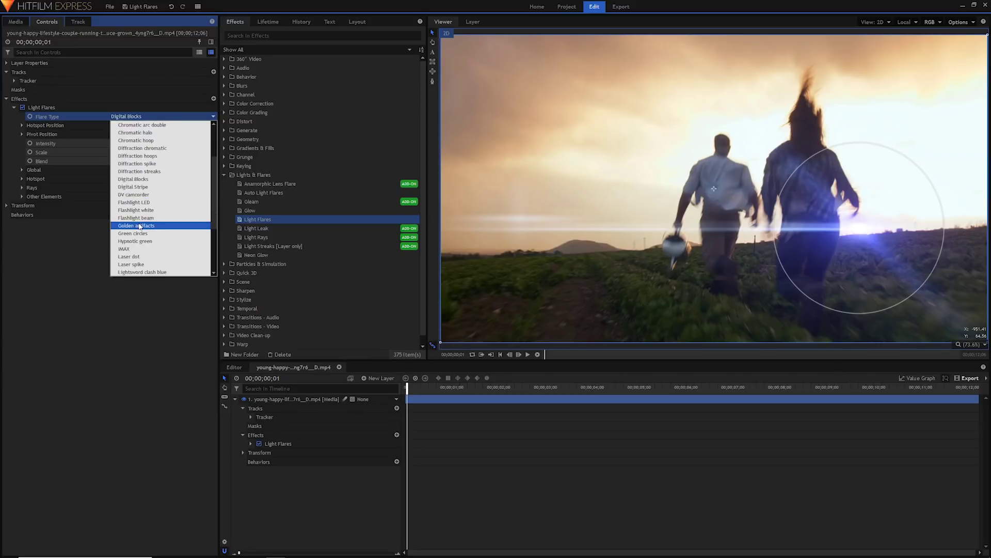
pyautogui.click(136, 225)
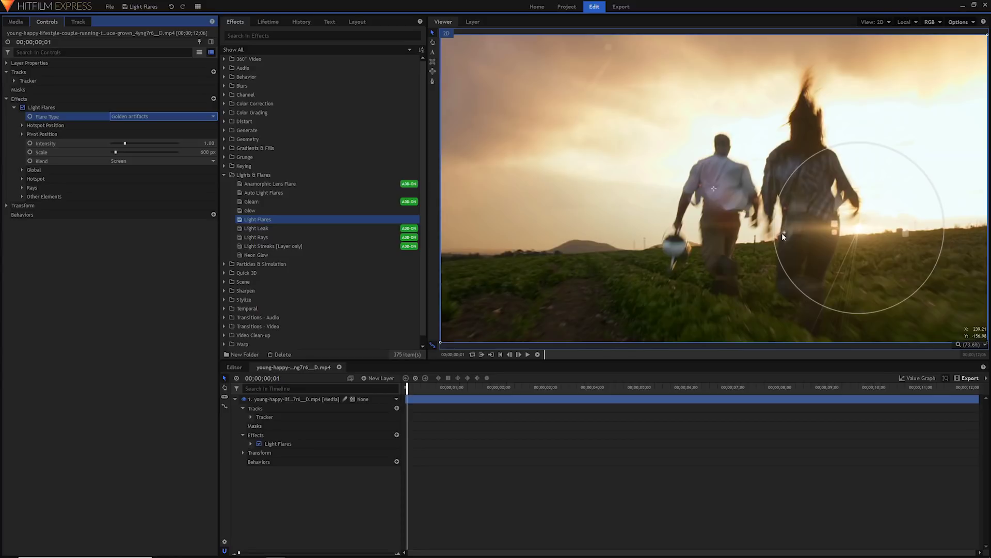
pyautogui.click(21, 125)
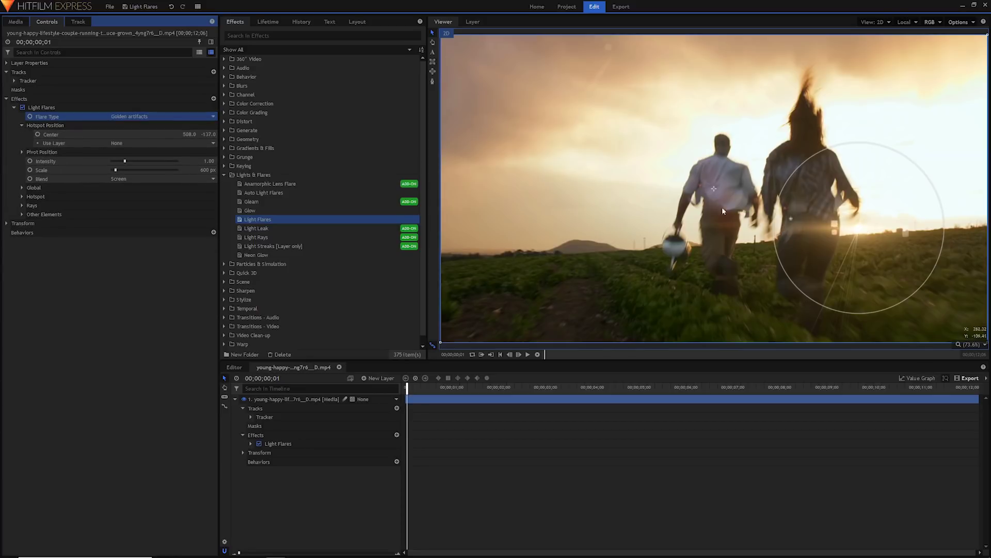
pyautogui.moveTo(846, 238); pyautogui.dragTo(865, 242)
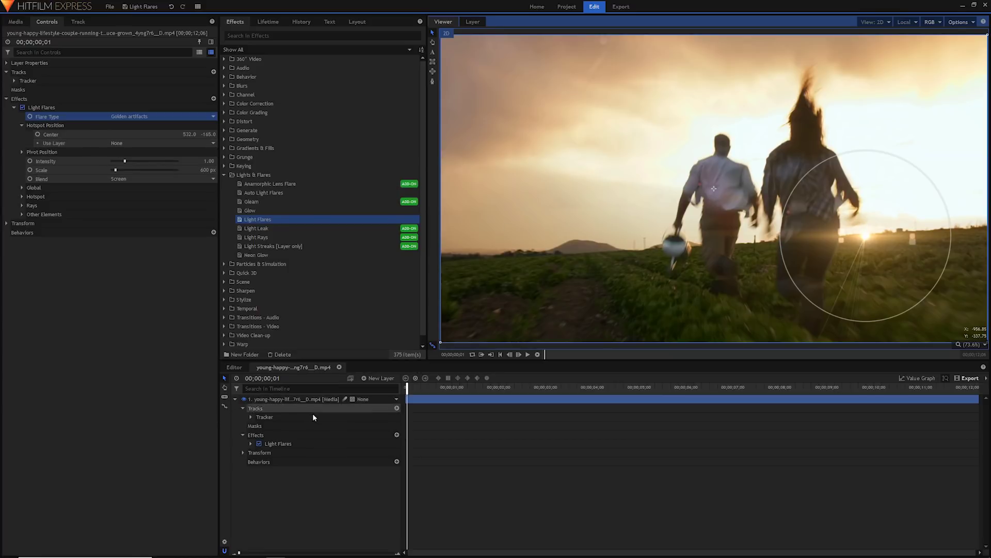
# Step: Show the tracker's settings and its tracked path on the layer, and scrub to about 6 seconds to examine the tracking
pyautogui.click(266, 416)
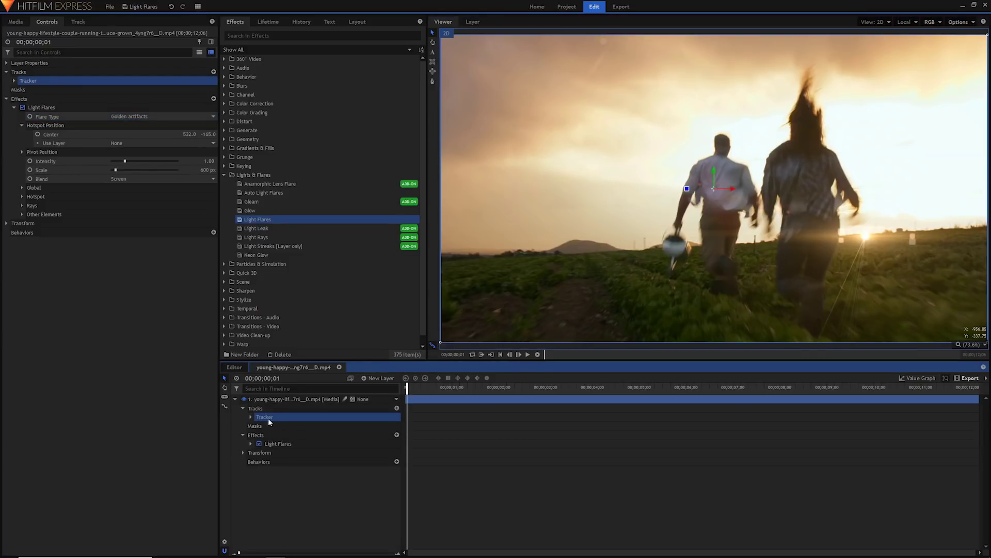
pyautogui.click(79, 22)
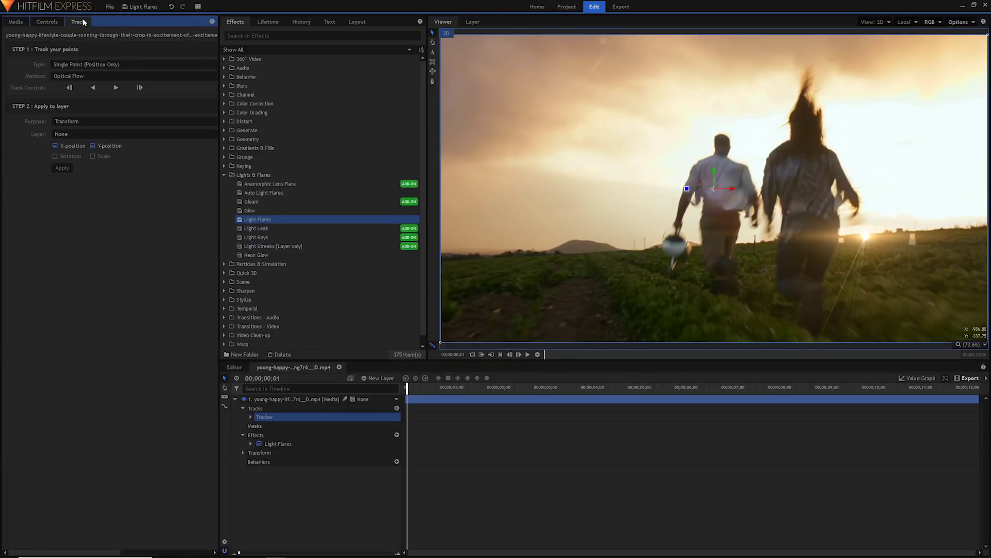
pyautogui.click(471, 22)
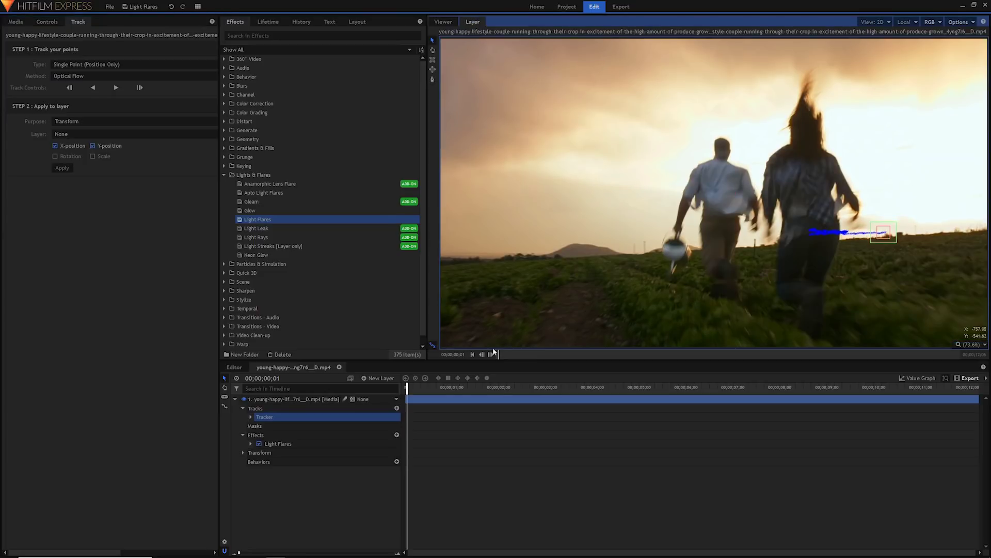
pyautogui.moveTo(424, 391); pyautogui.dragTo(689, 387)
pyautogui.click(259, 417)
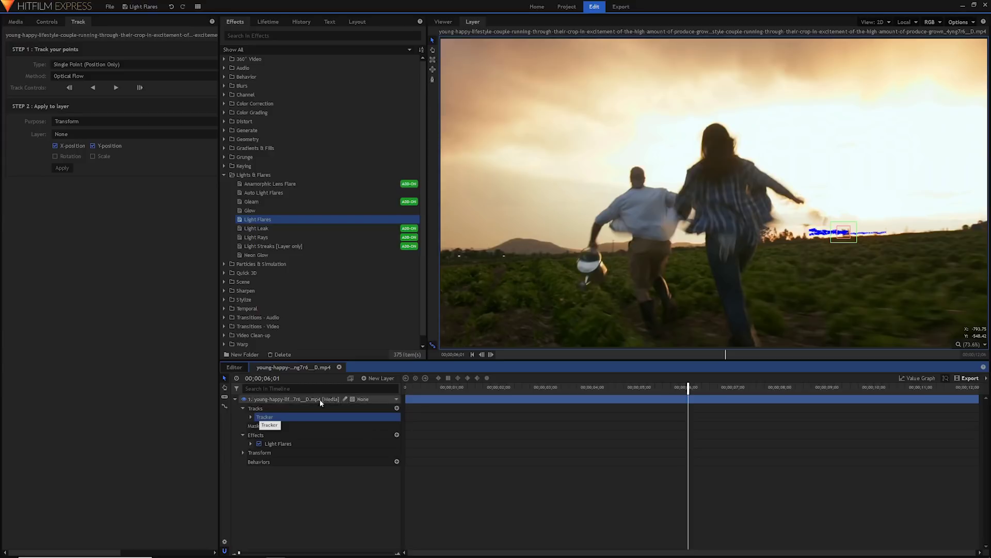
# Step: Create a new point layer and apply the tracker's X and Y position to its transform
pyautogui.click(370, 380)
pyautogui.click(373, 438)
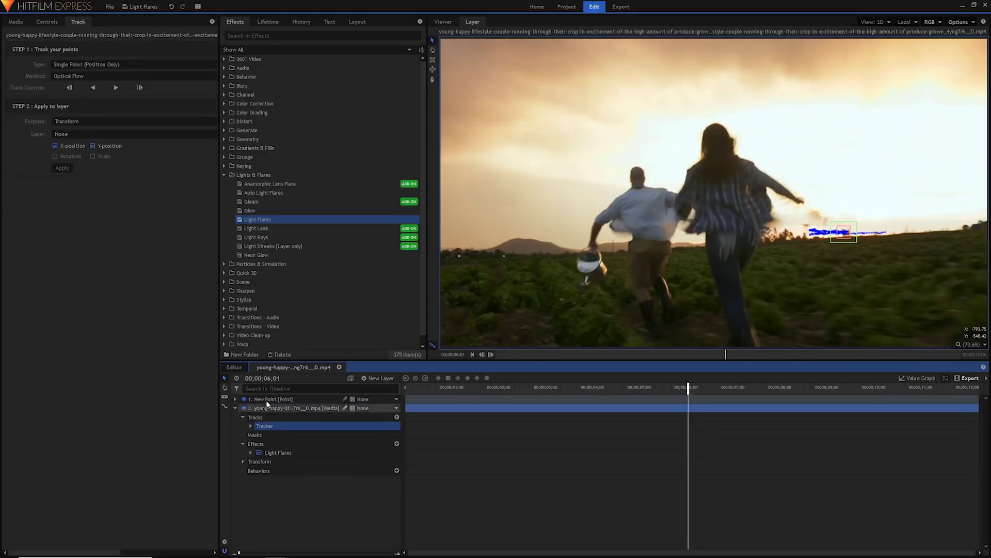
pyautogui.click(72, 134)
pyautogui.click(70, 149)
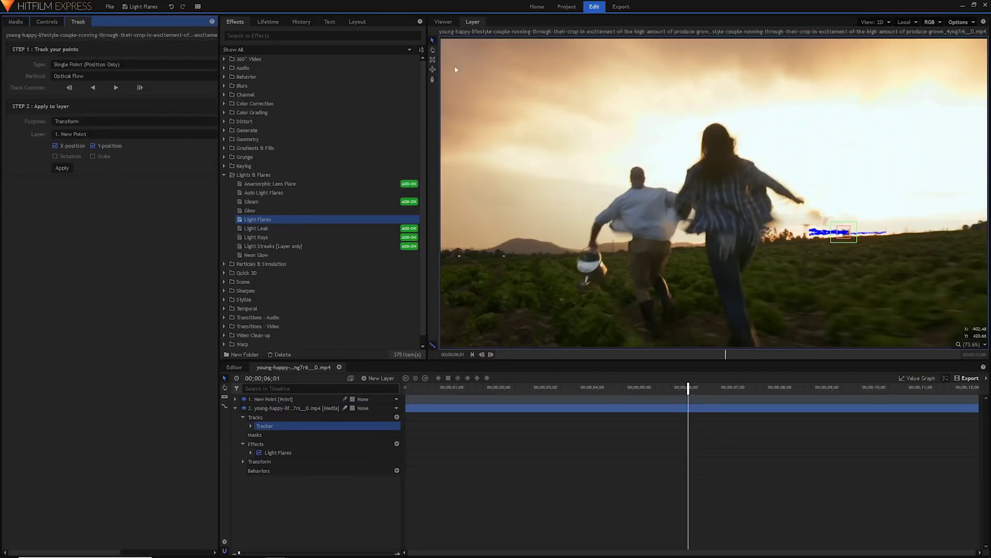
pyautogui.click(443, 22)
pyautogui.click(47, 22)
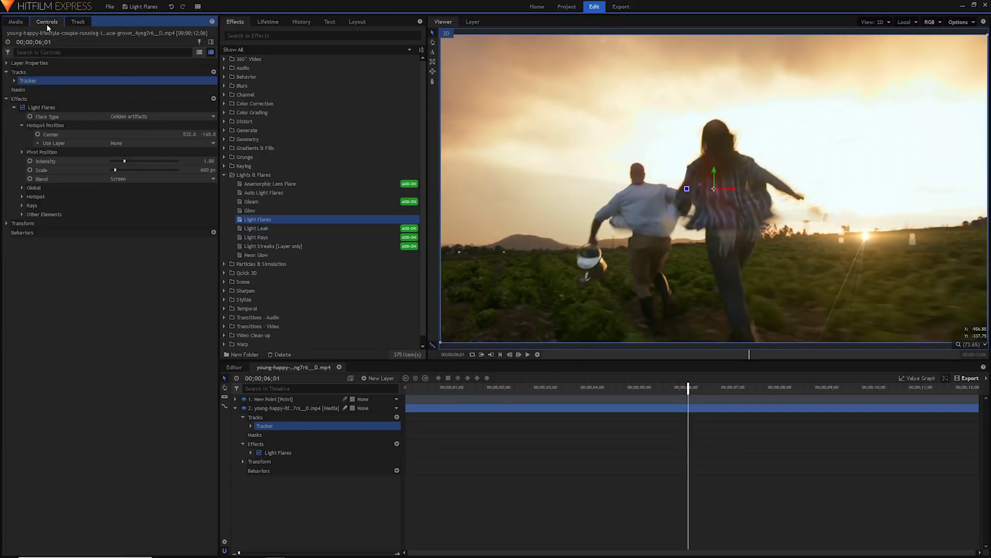
# Step: Select the New Point layer and play the clip from the start to check its motion against the horizon
pyautogui.click(262, 399)
pyautogui.click(407, 388)
pyautogui.press('space')
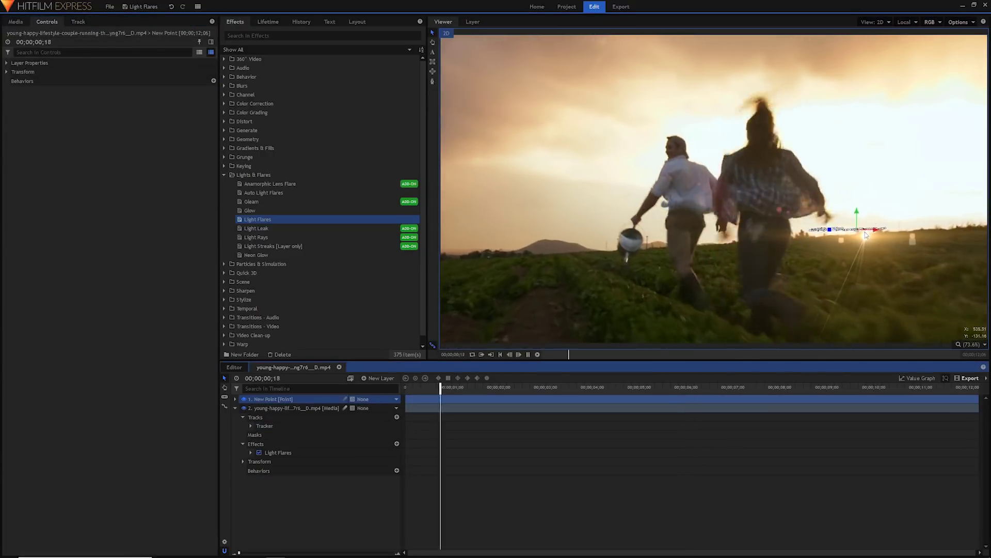
pyautogui.press('space')
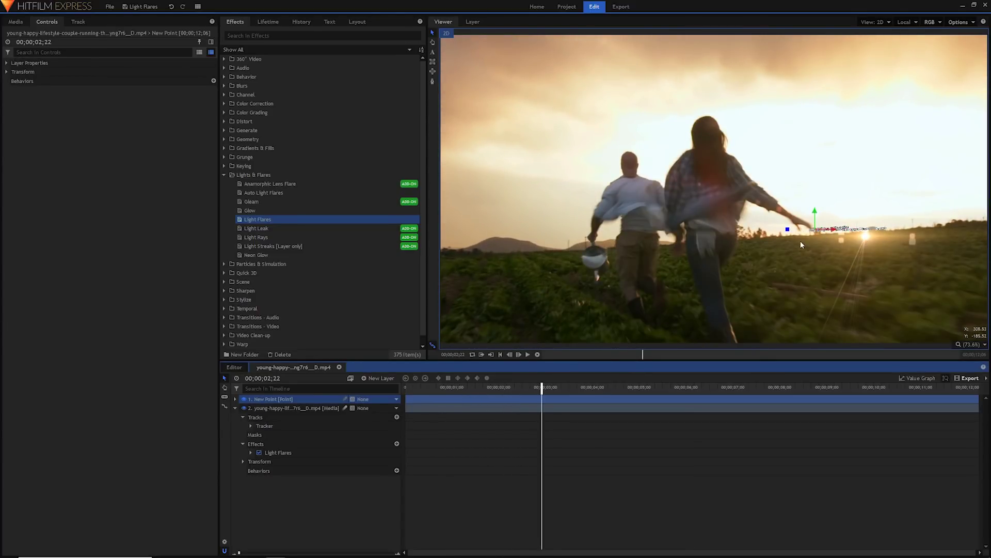
# Step: Set the Light Flares hotspot to use the New Point layer and set the hotspot center to 0, 0
pyautogui.click(275, 454)
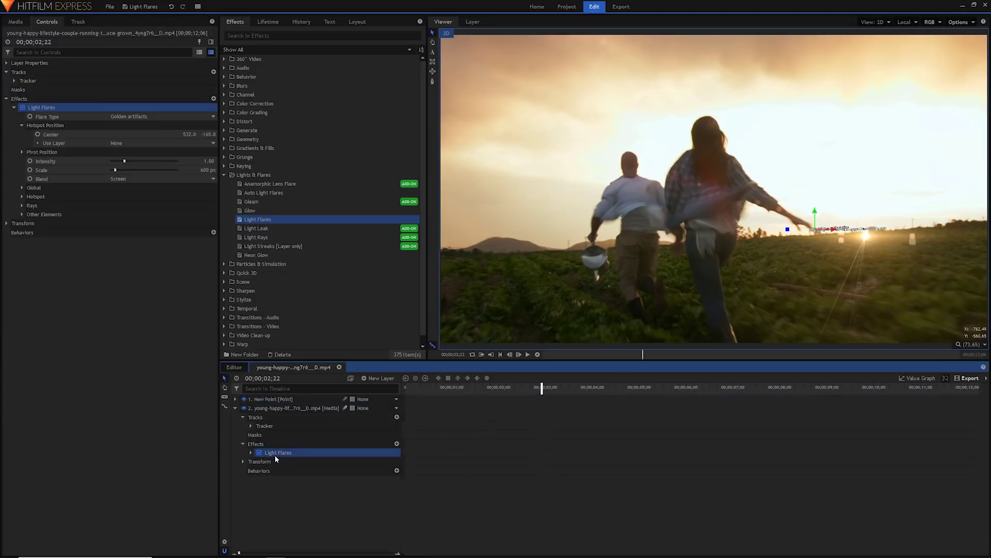
pyautogui.click(121, 146)
pyautogui.click(125, 158)
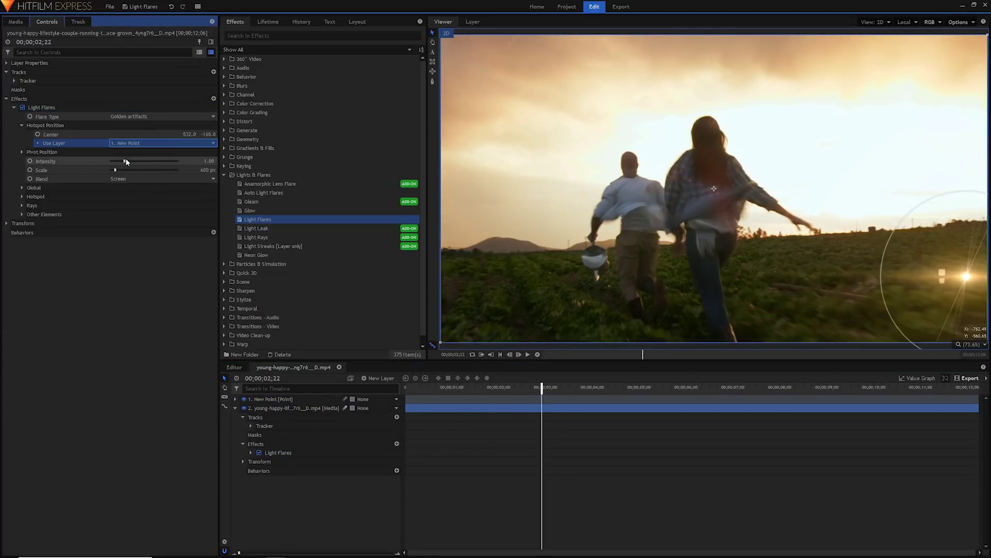
pyautogui.click(190, 134)
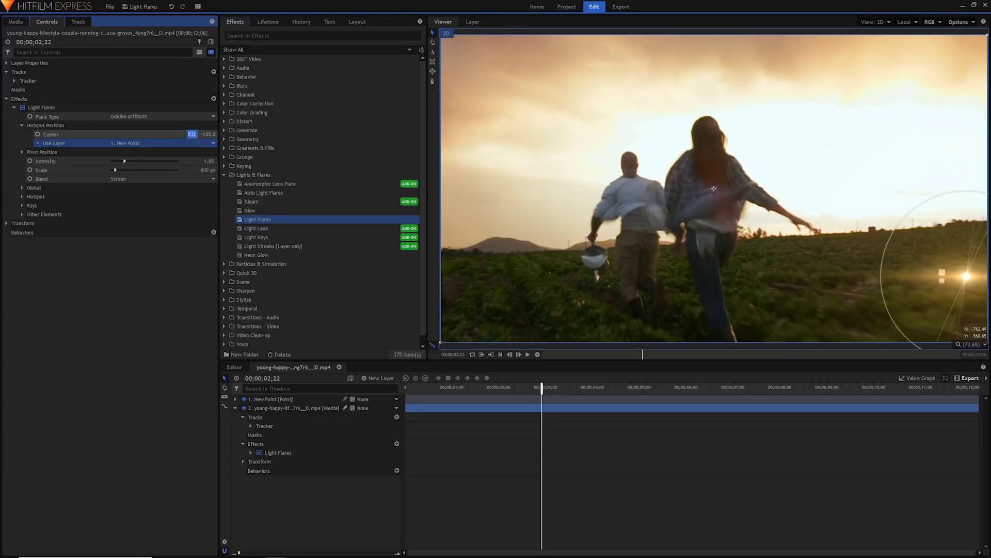
pyautogui.write('0')
pyautogui.press('Tab')
pyautogui.write('0')
pyautogui.press('Return')
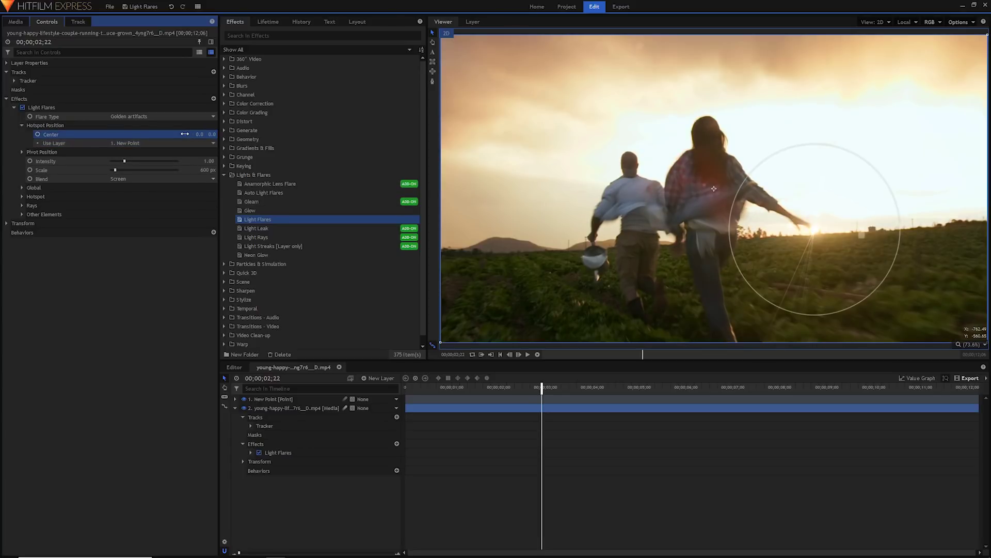
# Step: Offset the flare's hotspot center to about X 69, Y 44 and review the tracked flare in playback
pyautogui.press('space')
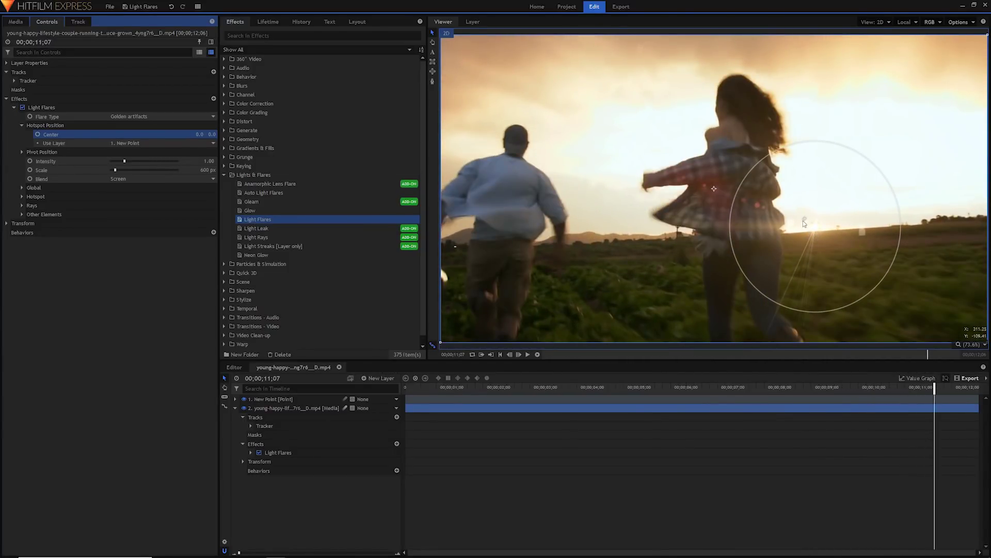
pyautogui.moveTo(816, 234); pyautogui.dragTo(839, 222)
pyautogui.moveTo(476, 390); pyautogui.dragTo(405, 387)
pyautogui.press('space')
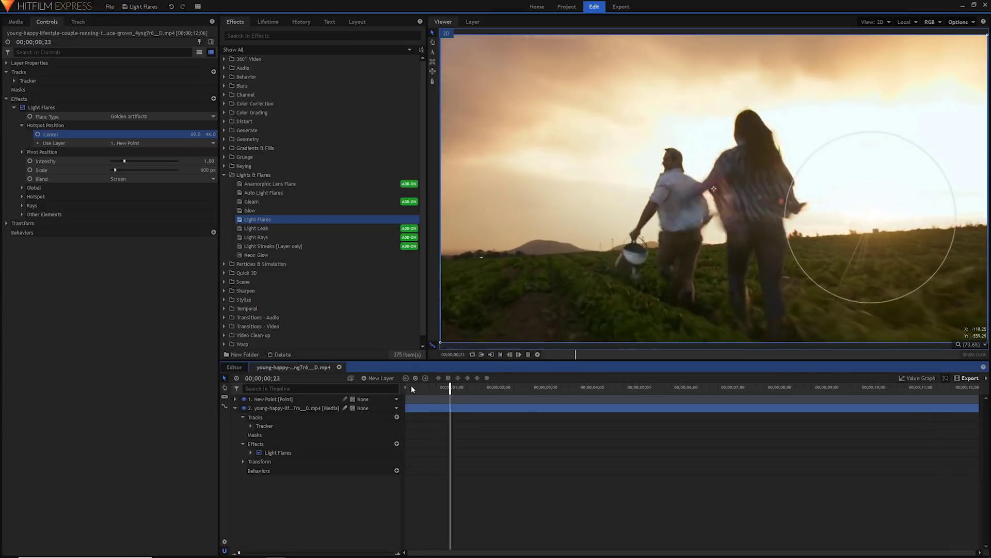
pyautogui.press('space')
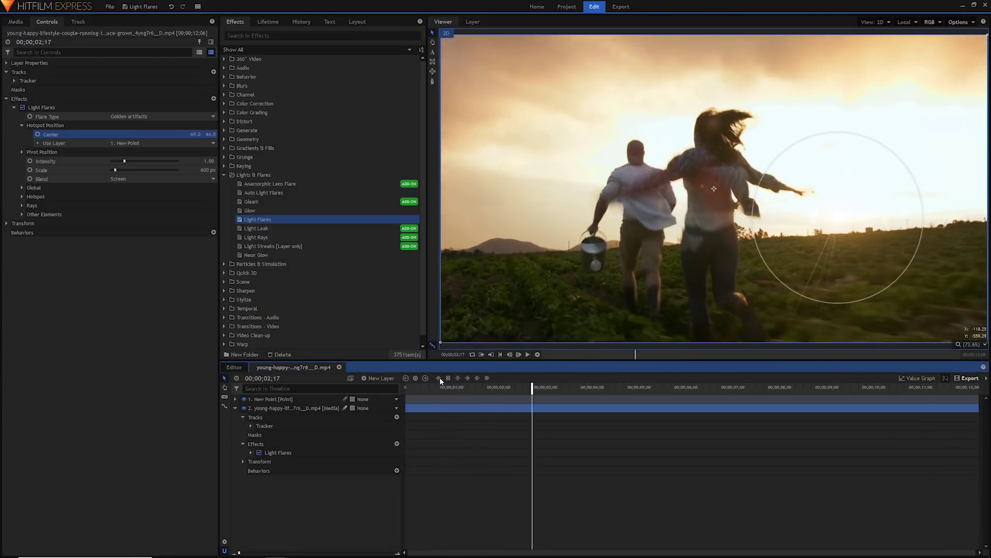
# Step: Try moving the flare's pivot slightly down from the frame's center and setting the hotspot center to 0, 0
pyautogui.click(22, 152)
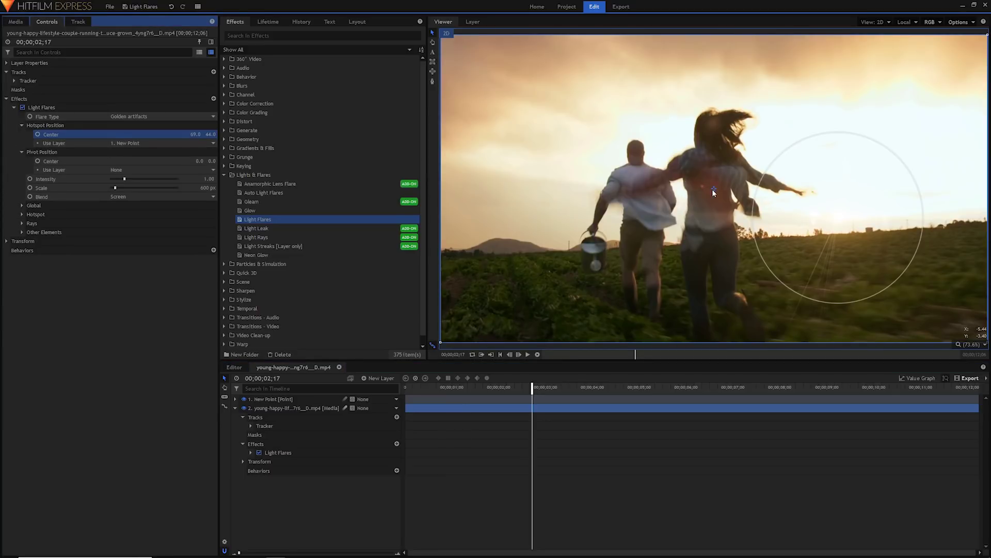
pyautogui.moveTo(712, 189)
pyautogui.mouseDown()
pyautogui.moveTo(707, 257)
pyautogui.moveTo(666, 207)
pyautogui.moveTo(633, 207)
pyautogui.moveTo(691, 257)
pyautogui.moveTo(716, 193)
pyautogui.mouseUp()
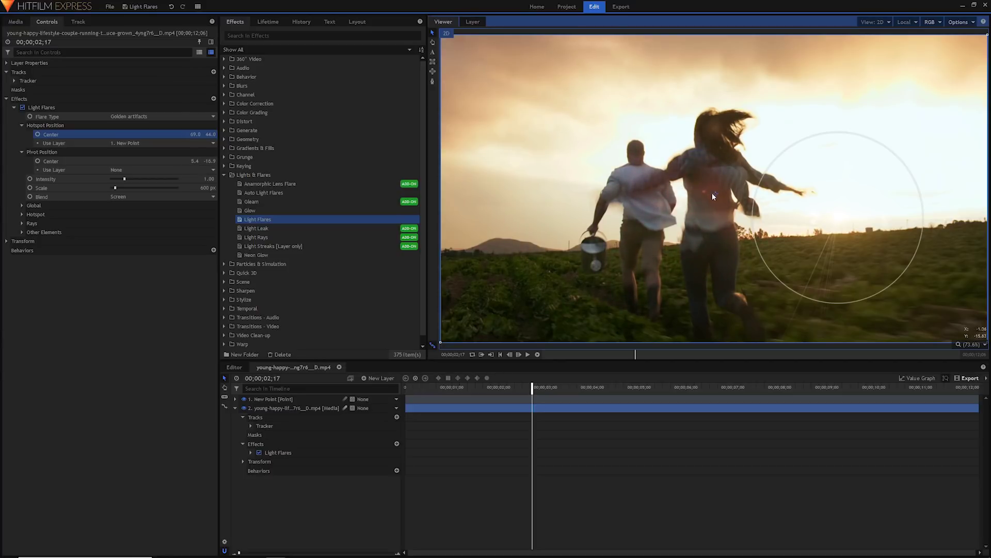
pyautogui.click(195, 134)
pyautogui.write('0')
pyautogui.press('Tab')
pyautogui.write('0')
pyautogui.press('Return')
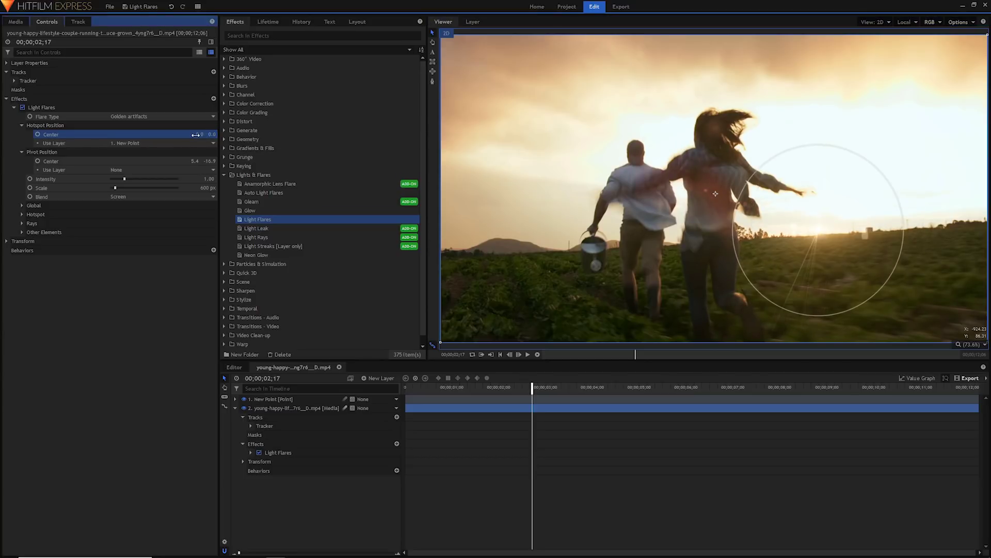
# Step: Set the flare's pivot center to 0, 0 and expand the Global properties
pyautogui.click(196, 161)
pyautogui.write('0')
pyautogui.press('Tab')
pyautogui.write('0')
pyautogui.press('Return')
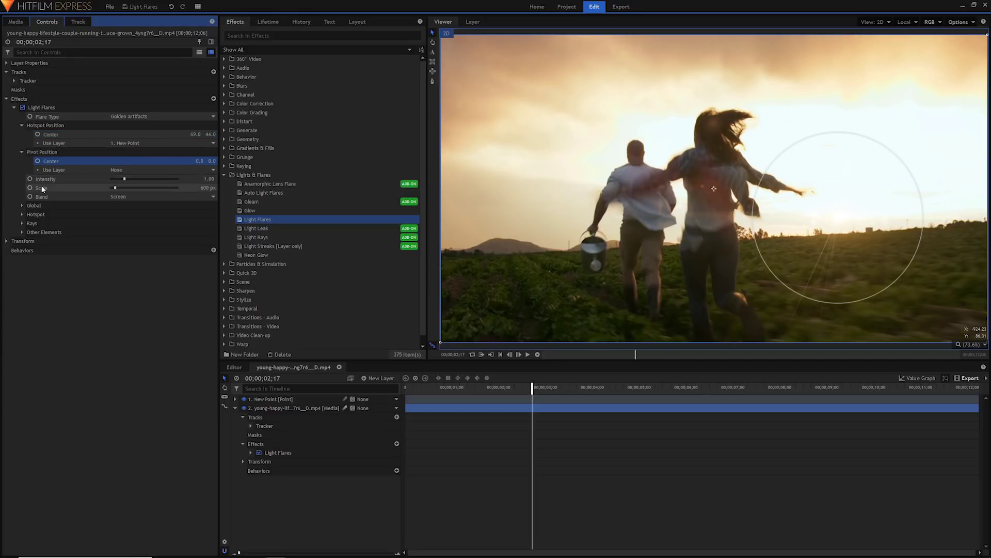
pyautogui.click(21, 205)
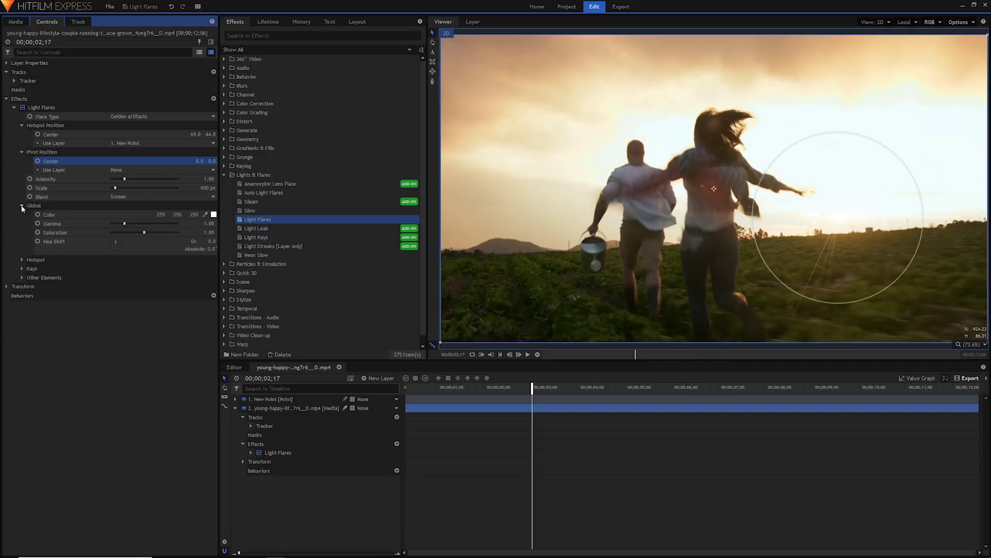
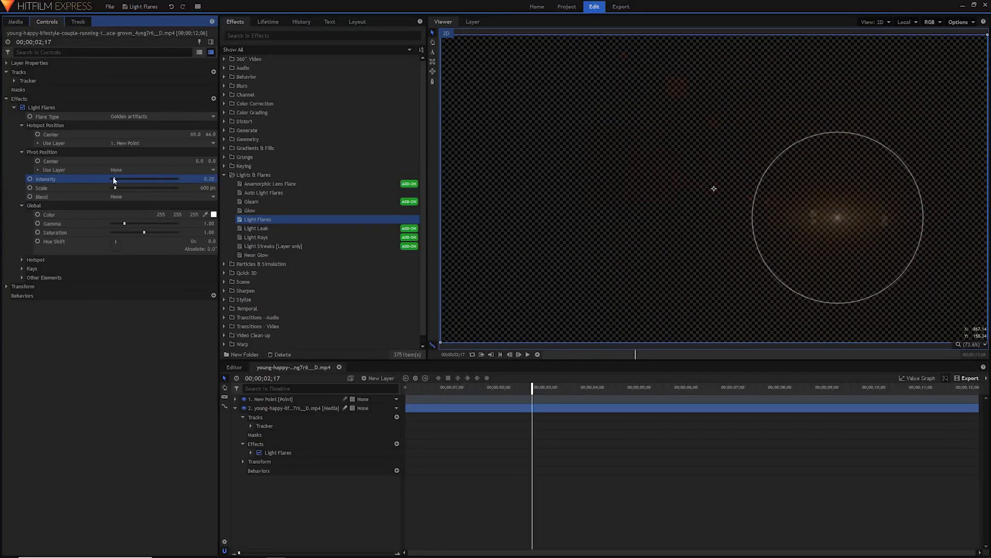
# Step: Undo the last intensity change, then try enlarging the flare's scale and undo it
pyautogui.hotkey('ctrl', 'z')
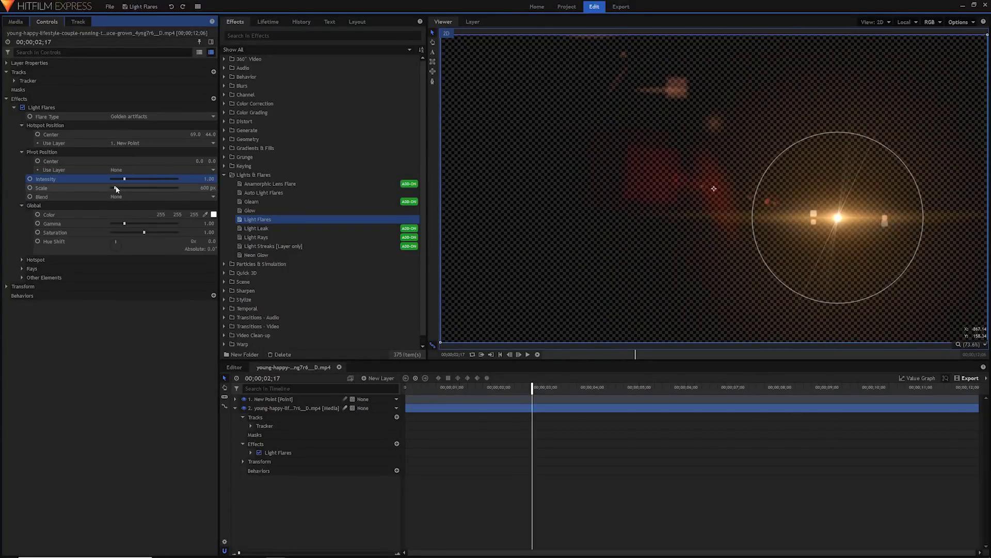
pyautogui.moveTo(115, 189); pyautogui.dragTo(129, 188)
pyautogui.hotkey('ctrl', 'z')
pyautogui.hotkey('ctrl', 'z')
# Step: Try resetting the whole Light Flares effect to its defaults and restore the customized settings
pyautogui.rightClick(61, 177)
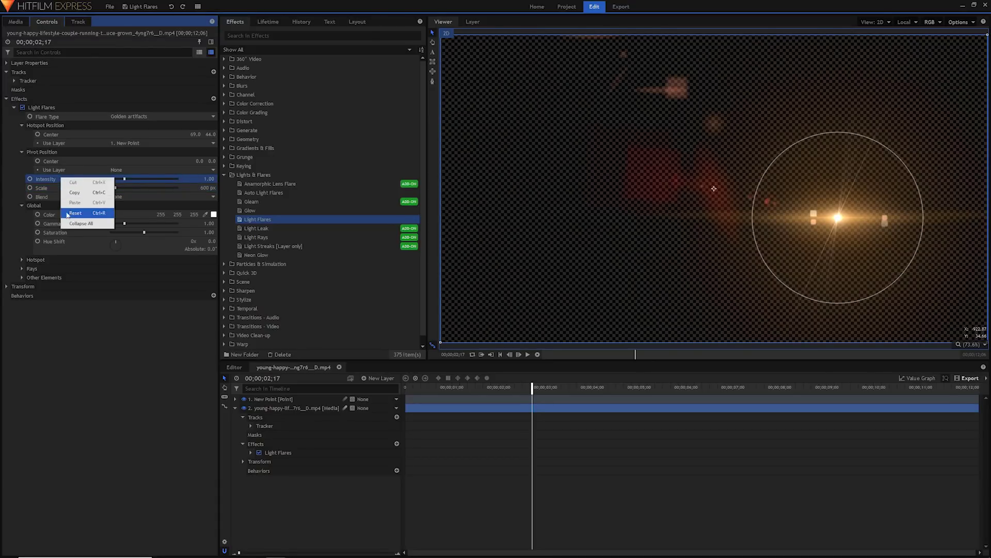
pyautogui.rightClick(42, 205)
pyautogui.click(34, 206)
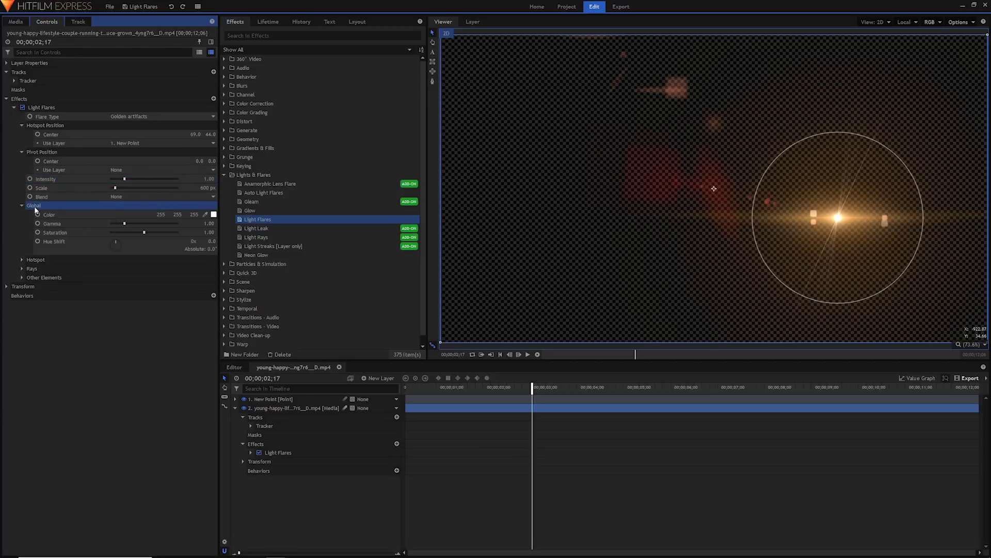
pyautogui.click(59, 110)
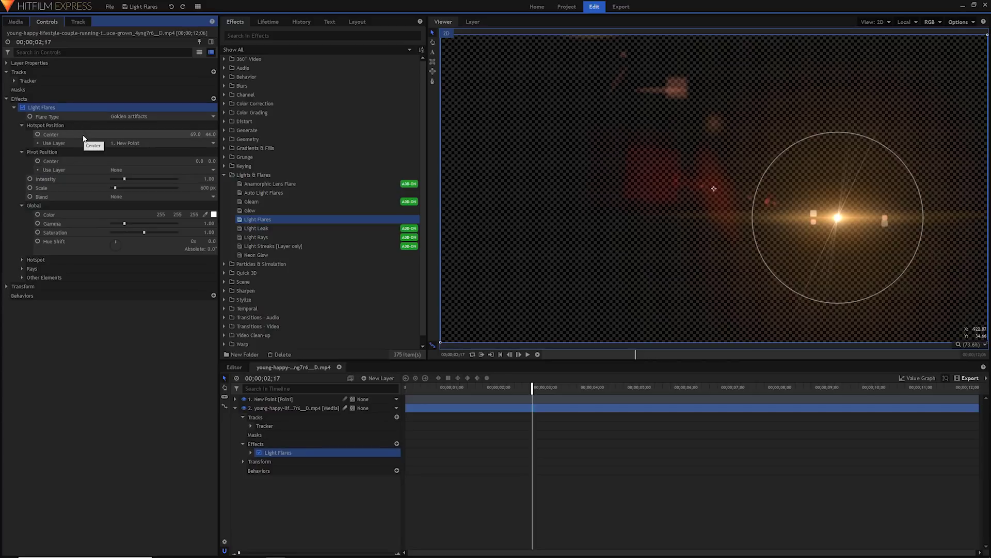
pyautogui.hotkey('ctrl', 'z')
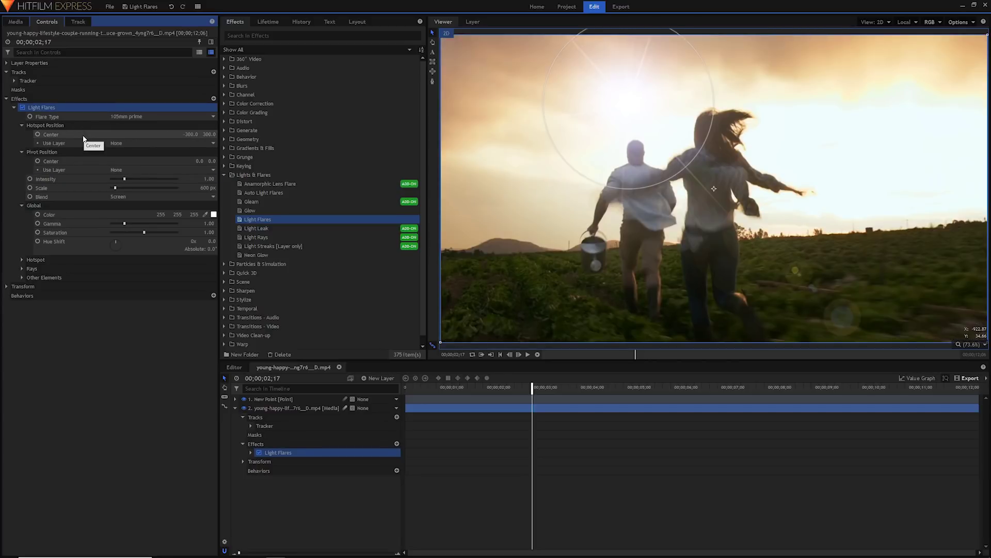
pyautogui.hotkey('ctrl', 'shift', 'z')
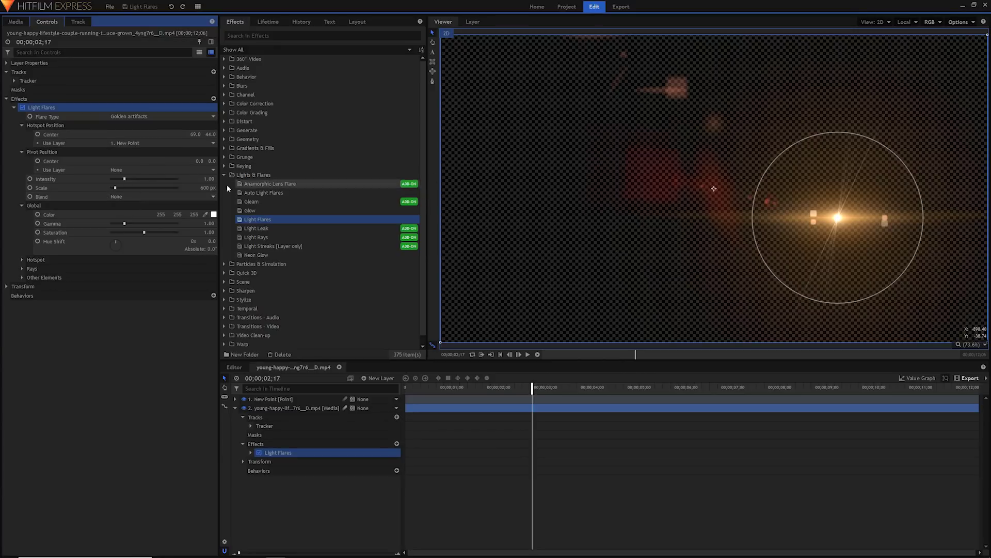
# Step: Compare the Normal, Screen and Add blend modes on the Light Flares effect and set the blend to Screen
pyautogui.click(153, 197)
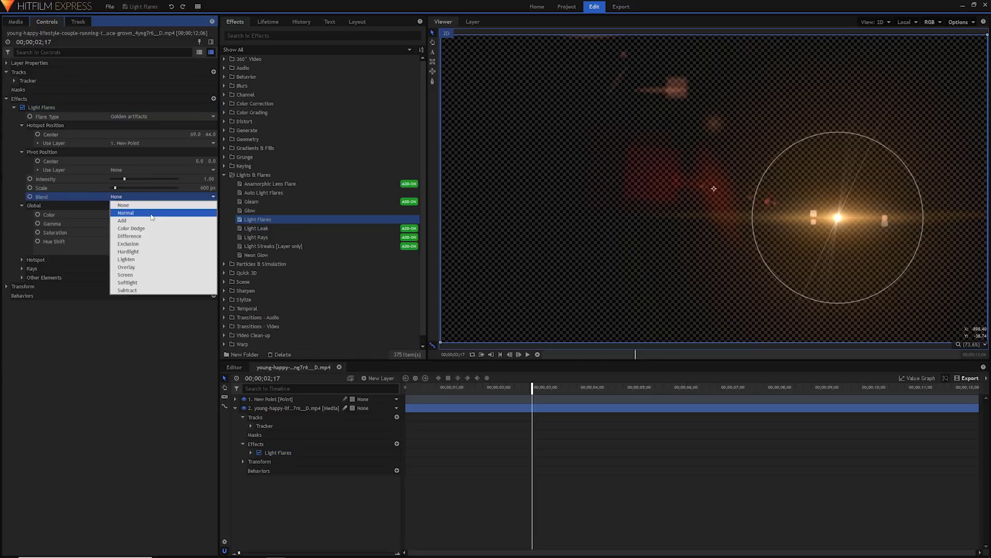
pyautogui.click(150, 213)
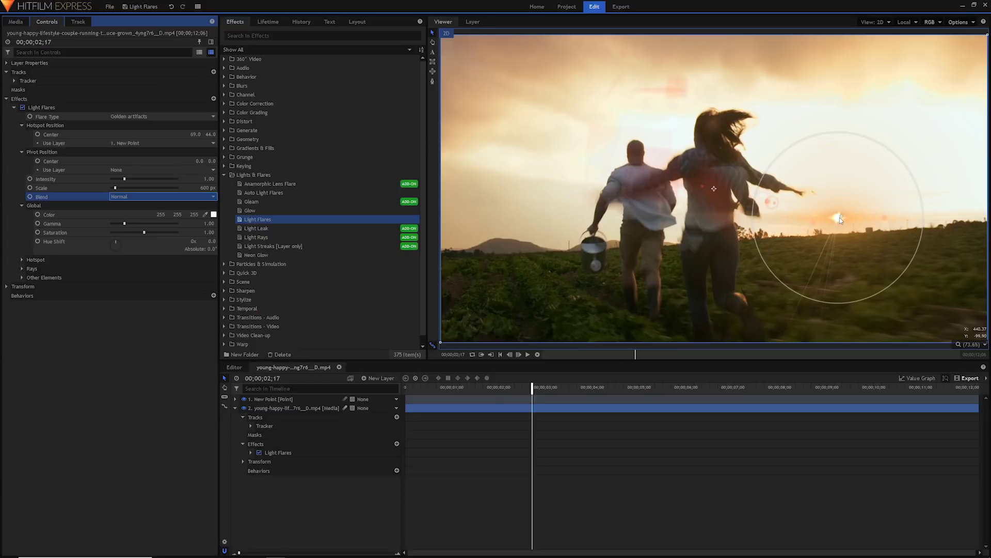
pyautogui.click(160, 197)
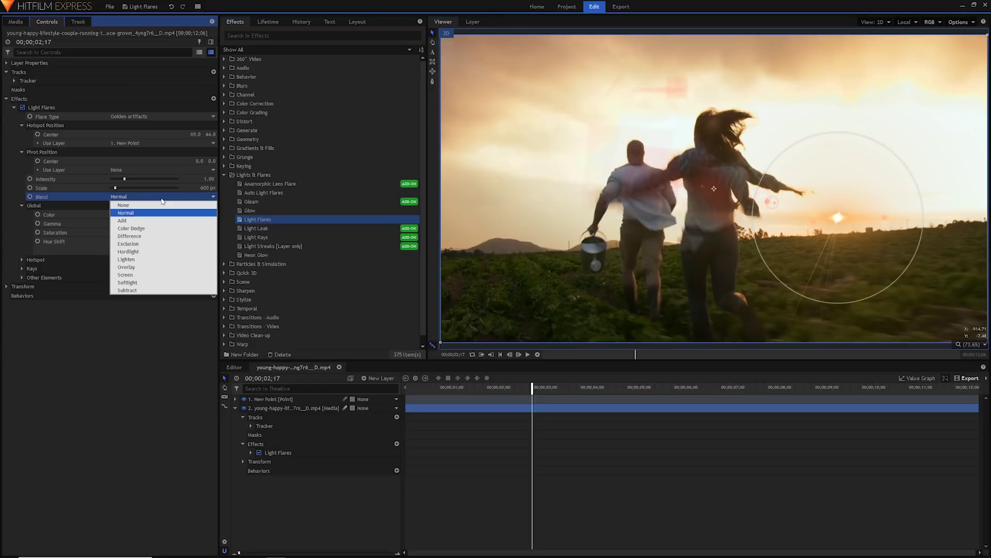
pyautogui.click(140, 275)
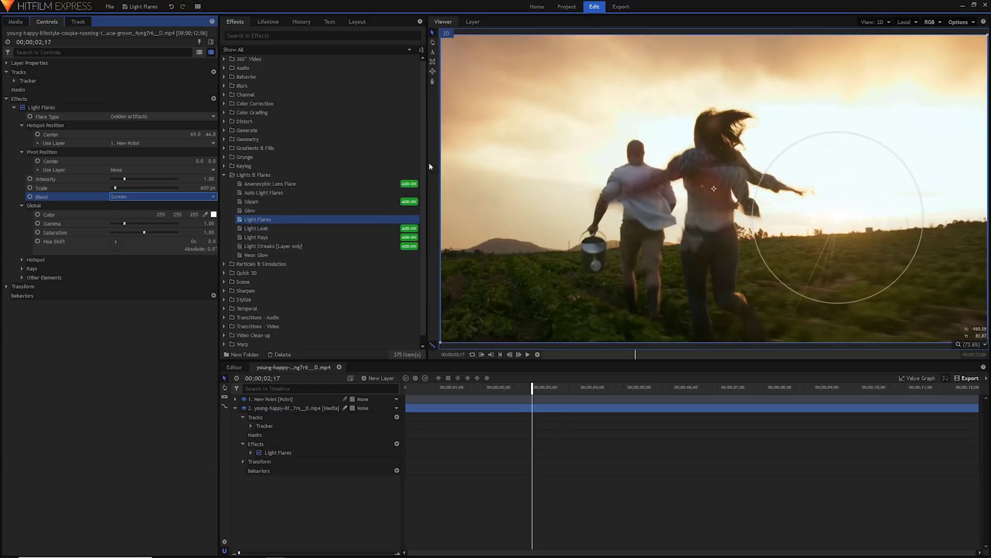
pyautogui.click(159, 199)
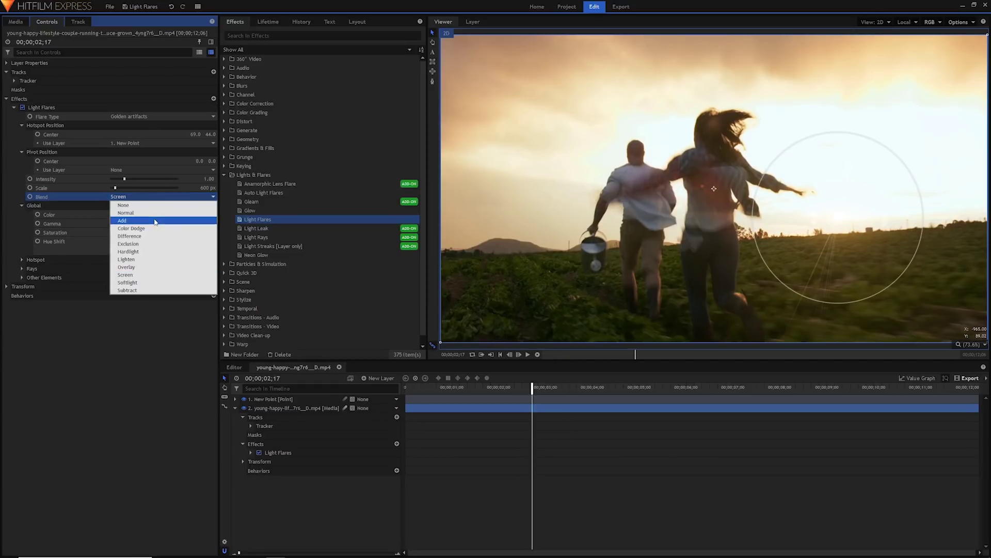
pyautogui.click(155, 221)
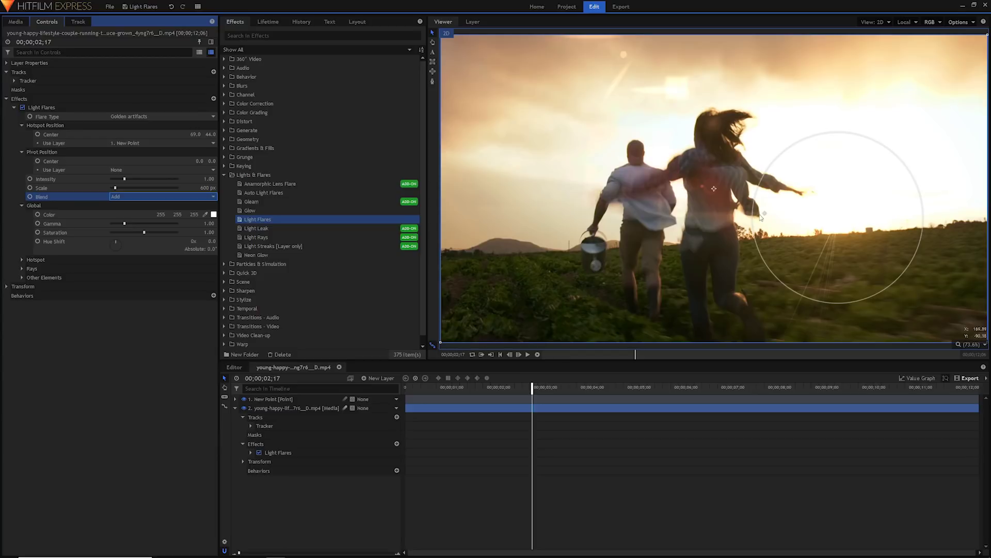
pyautogui.click(135, 196)
pyautogui.click(121, 276)
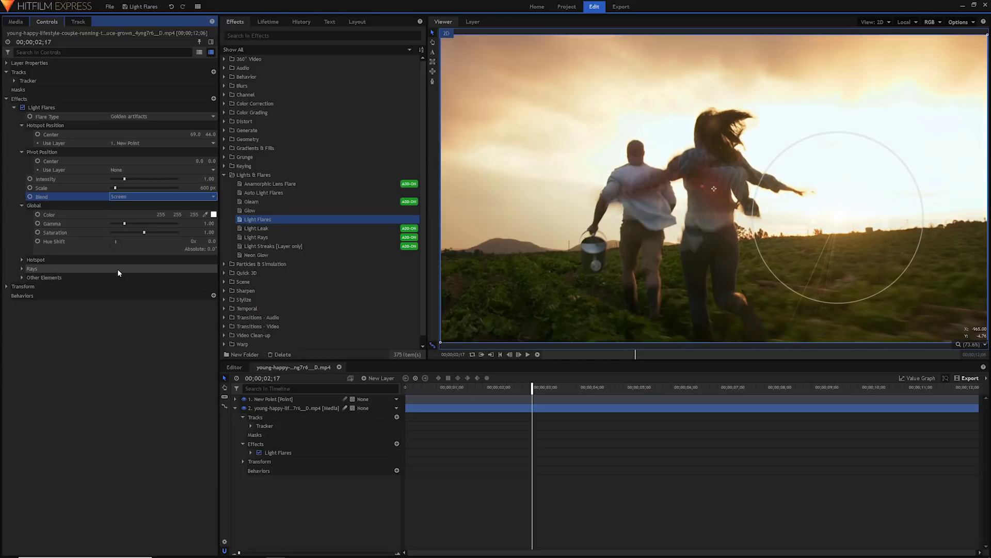
# Step: Set the flare's blend to None, then try a 9° global hue shift and return it to 0
pyautogui.click(132, 197)
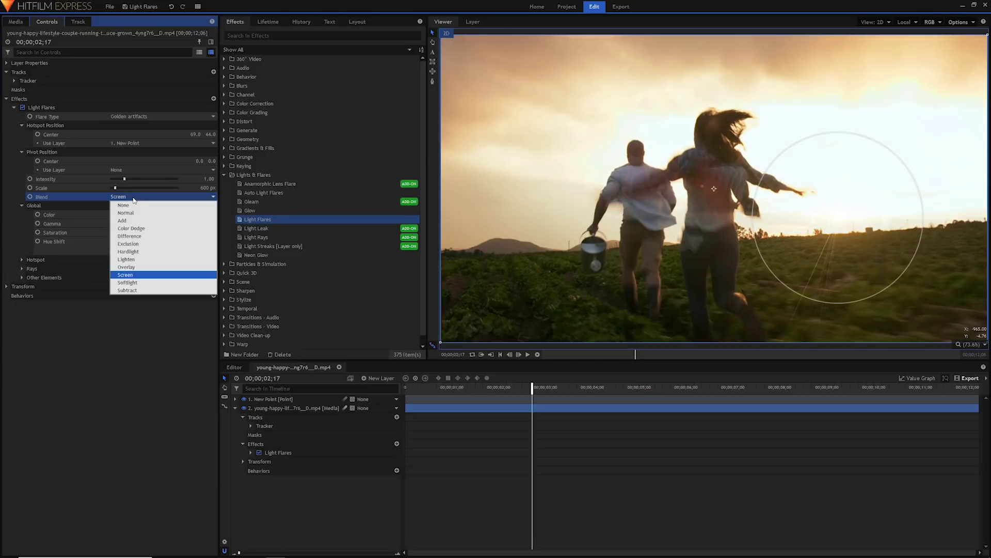
pyautogui.click(124, 205)
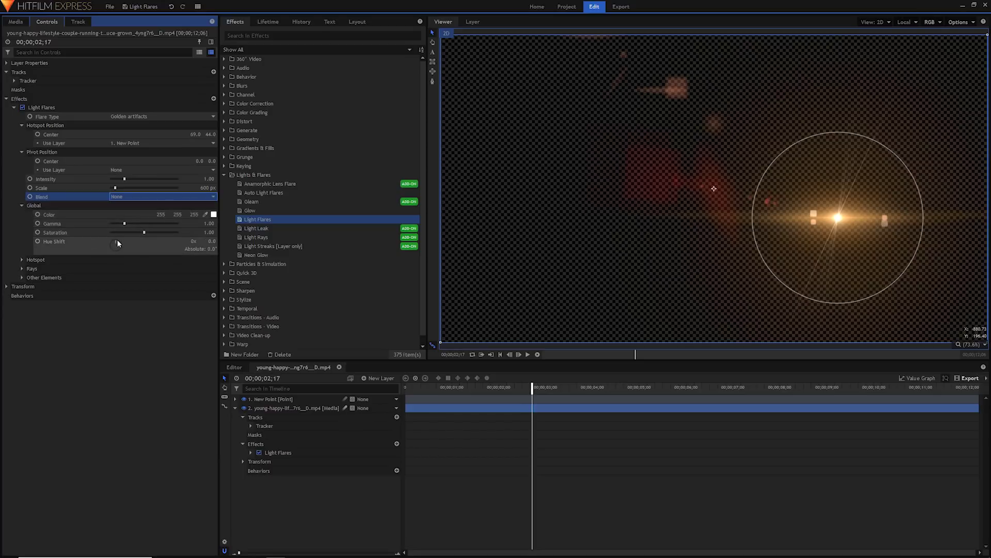
pyautogui.moveTo(116, 243)
pyautogui.mouseDown()
pyautogui.moveTo(122, 259)
pyautogui.moveTo(101, 265)
pyautogui.moveTo(94, 244)
pyautogui.moveTo(114, 228)
pyautogui.moveTo(101, 242)
pyautogui.moveTo(135, 248)
pyautogui.moveTo(119, 225)
pyautogui.mouseUp()
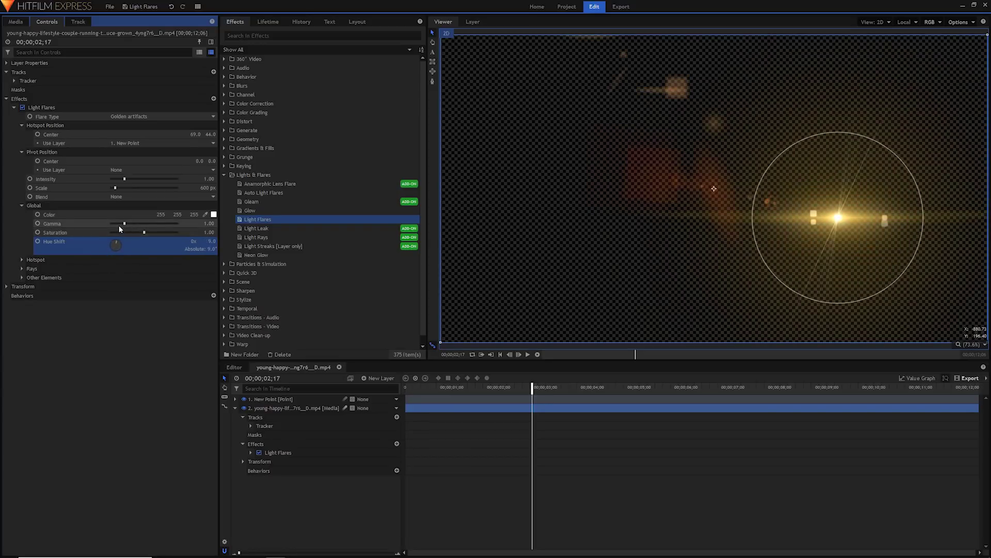
pyautogui.click(212, 241)
pyautogui.write('0')
pyautogui.press('Return')
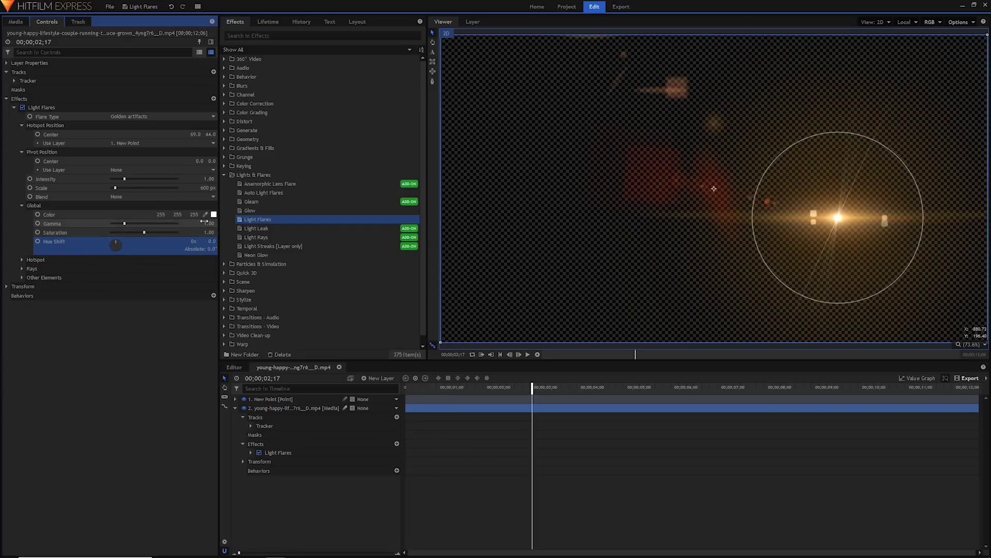
# Step: Try a blue global color of 10, 104, 255 on the flare and restore it to white
pyautogui.click(214, 214)
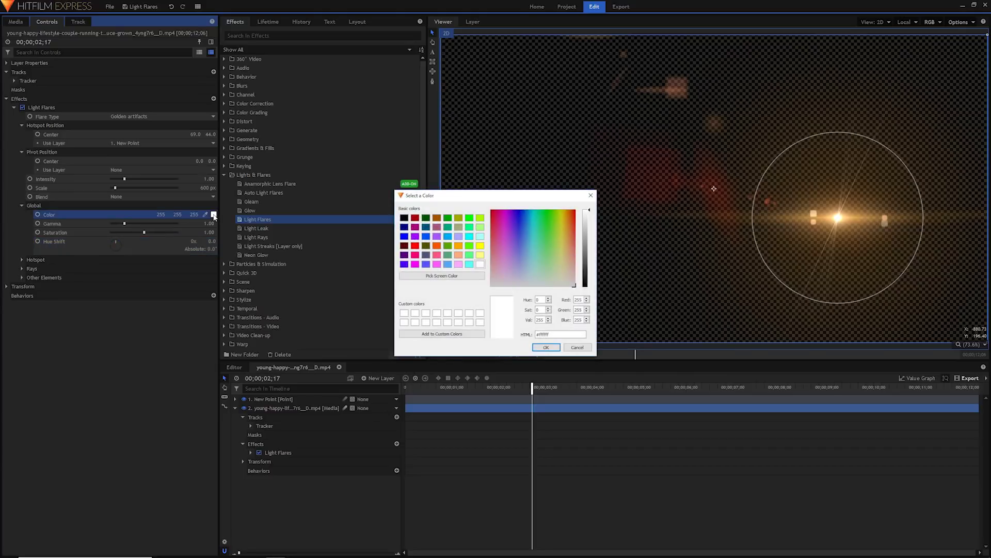
pyautogui.moveTo(554, 227); pyautogui.dragTo(525, 212)
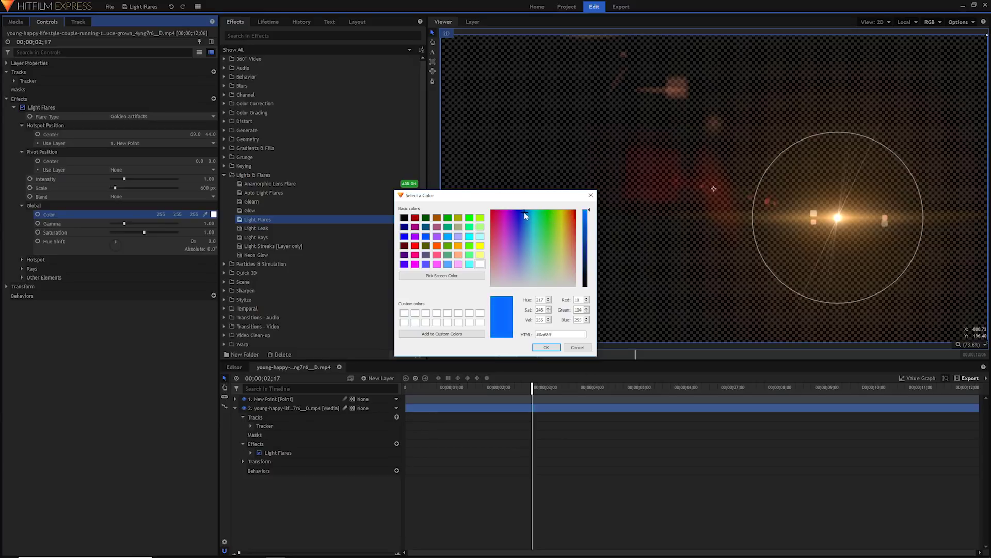
pyautogui.click(545, 348)
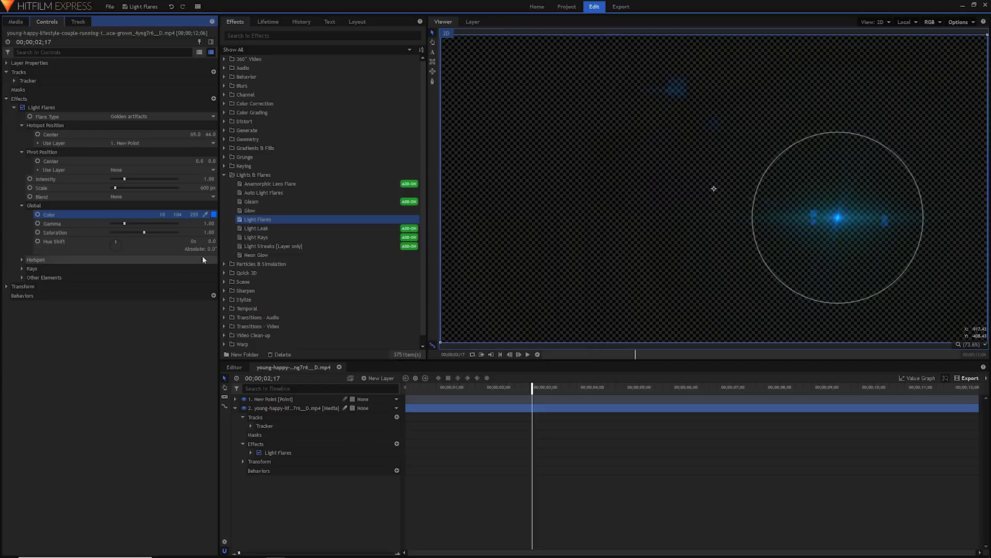
pyautogui.moveTo(162, 214); pyautogui.dragTo(166, 214)
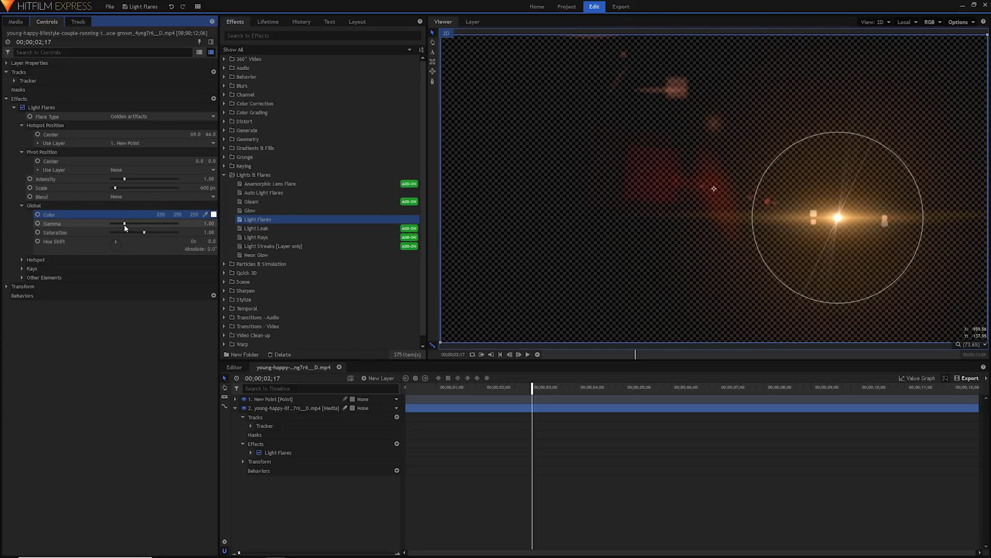
# Step: Try the flare's global gamma at 0.50 and at about 3.15, and set it back to 1
pyautogui.moveTo(124, 226); pyautogui.dragTo(117, 225)
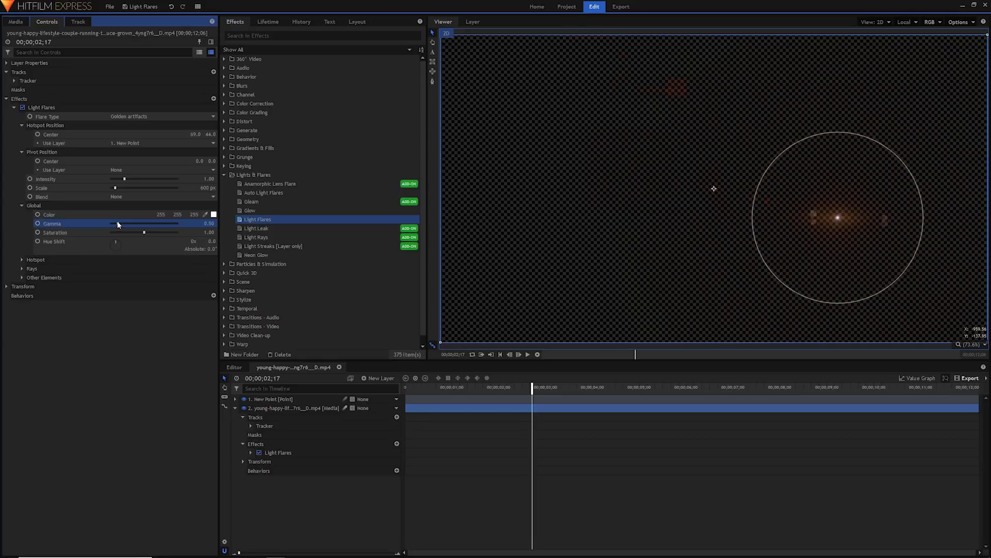
pyautogui.moveTo(118, 224); pyautogui.dragTo(154, 225)
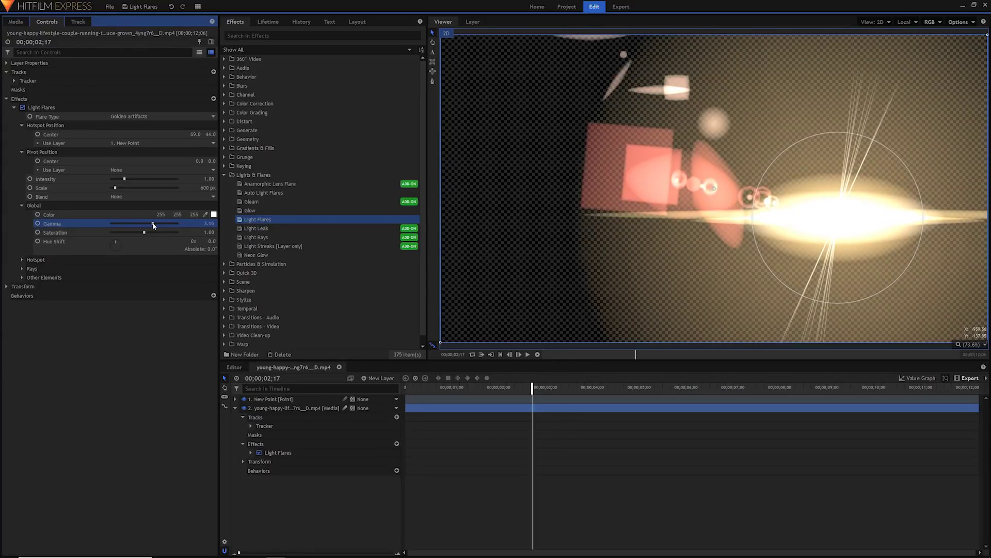
pyautogui.click(211, 225)
pyautogui.write('1')
pyautogui.press('Return')
# Step: Raise the flare's global saturation to 1.48 and expand the Hotspot, Rays and Other Elements properties
pyautogui.click(145, 232)
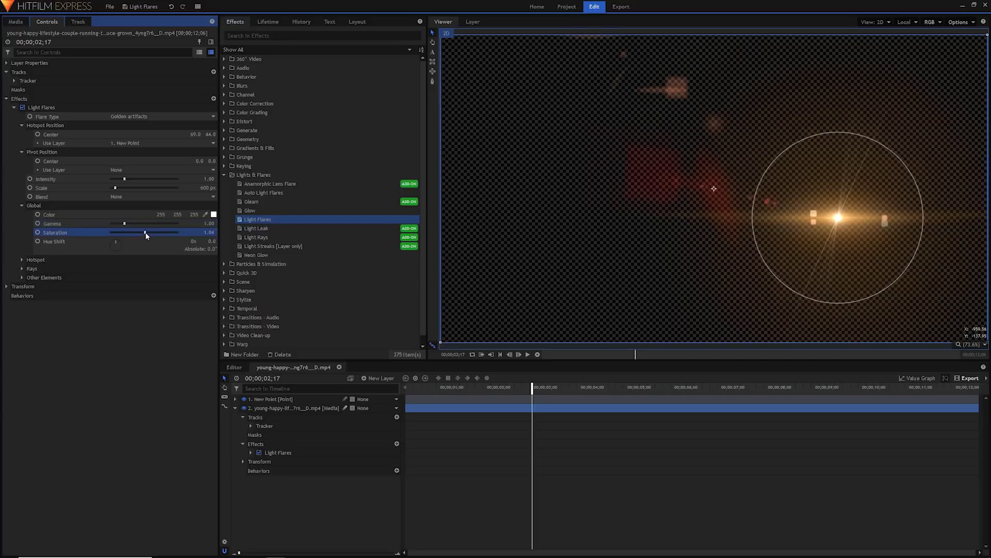
pyautogui.moveTo(160, 233)
pyautogui.mouseDown()
pyautogui.moveTo(191, 231)
pyautogui.moveTo(86, 236)
pyautogui.moveTo(158, 240)
pyautogui.mouseUp()
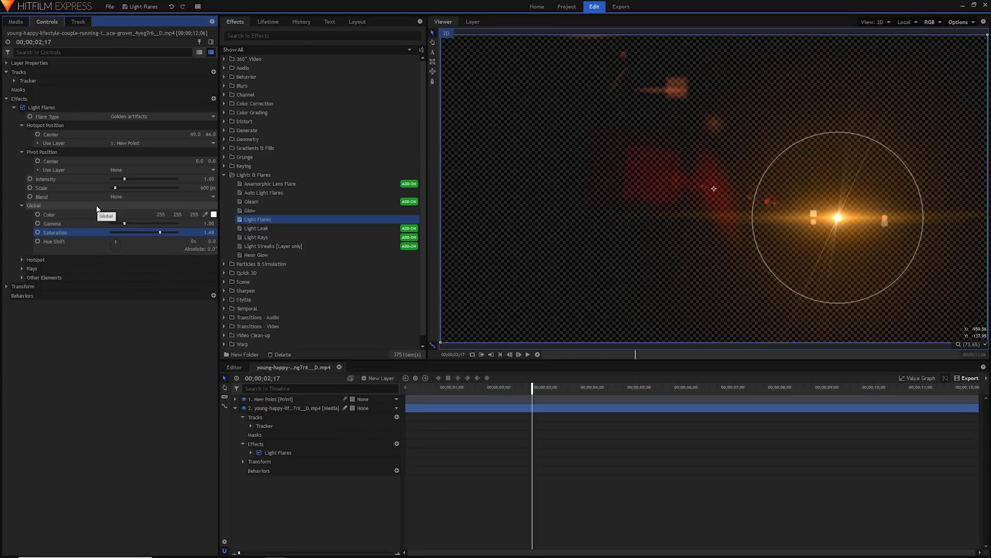
pyautogui.click(22, 260)
pyautogui.click(22, 295)
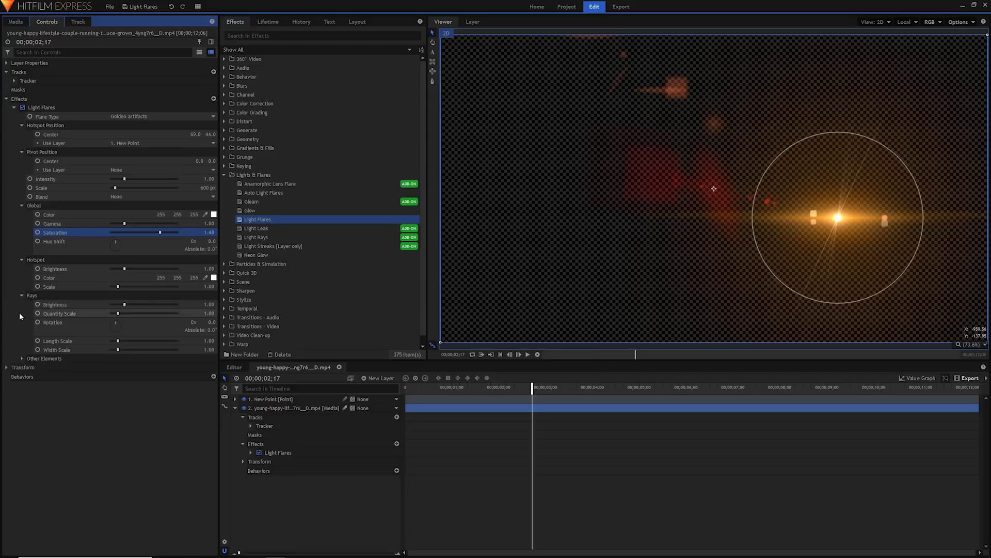
pyautogui.click(22, 358)
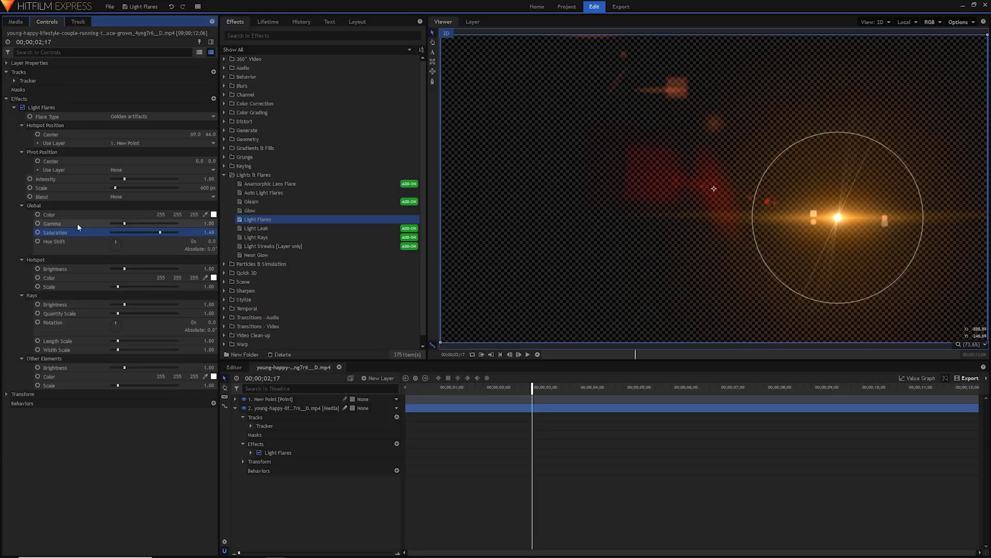
# Step: Try raising the hotspot's brightness to 1.50 and enlarging its scale, undoing each change
pyautogui.moveTo(124, 269)
pyautogui.mouseDown()
pyautogui.moveTo(155, 265)
pyautogui.moveTo(117, 269)
pyautogui.moveTo(131, 270)
pyautogui.mouseUp()
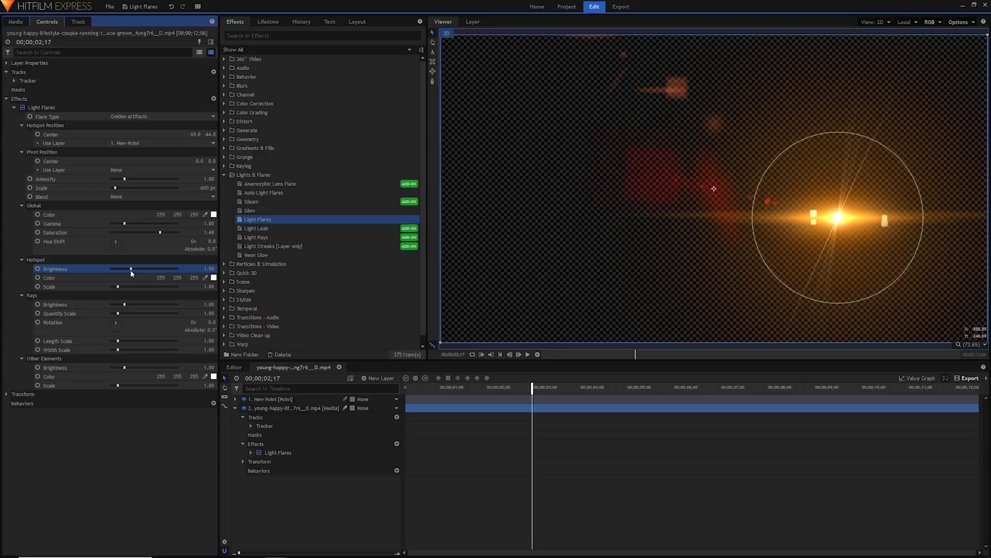
pyautogui.hotkey('ctrl', 'z')
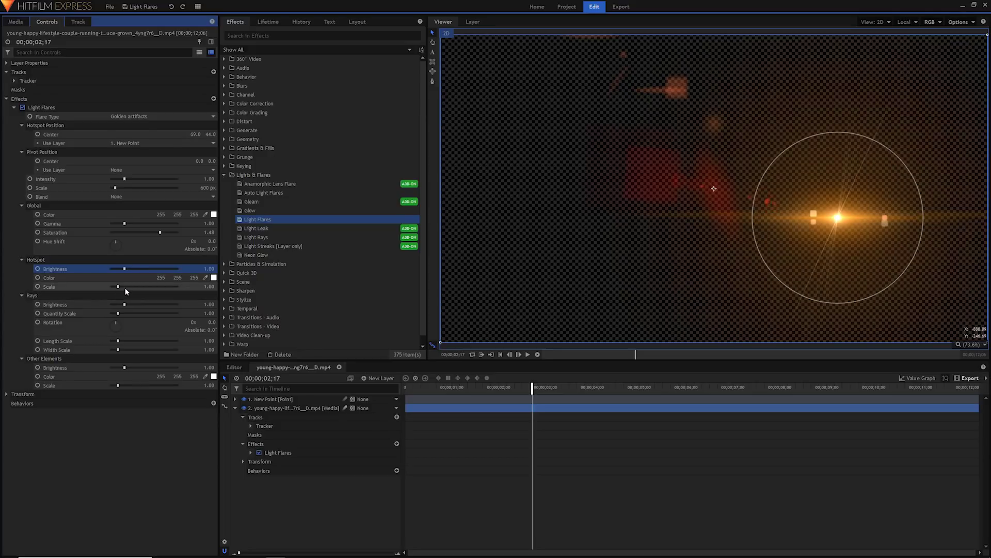
pyautogui.moveTo(118, 287); pyautogui.dragTo(136, 289)
pyautogui.hotkey('ctrl', 'z')
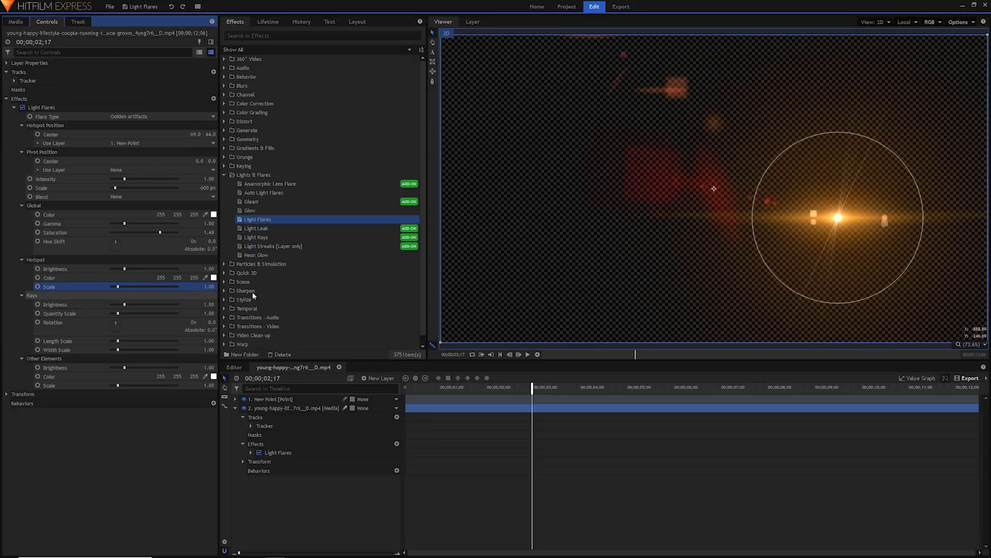
# Step: Try raising and lowering the brightness of the flare's rays, and undo both changes
pyautogui.moveTo(124, 305); pyautogui.dragTo(169, 304)
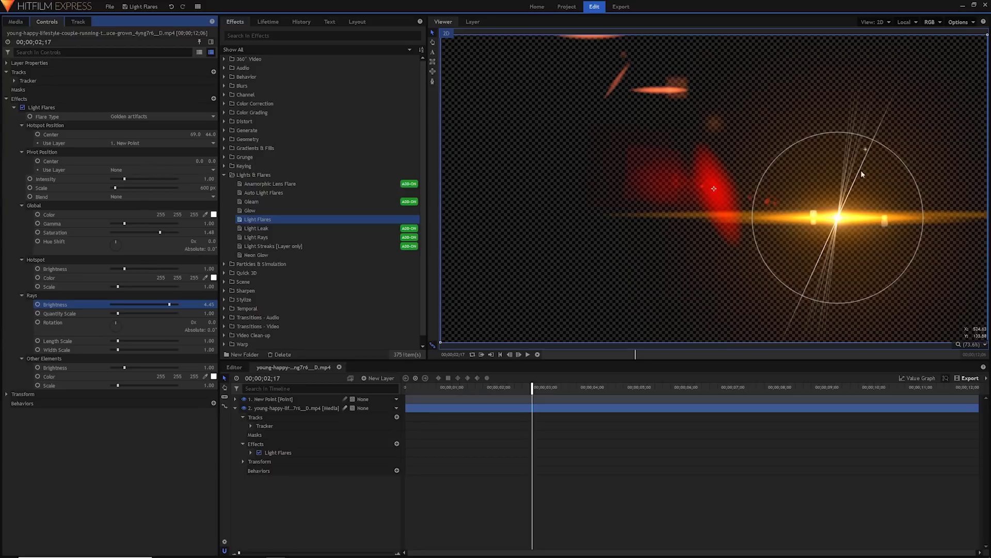
pyautogui.moveTo(166, 306); pyautogui.dragTo(110, 305)
pyautogui.hotkey('ctrl', 'z')
pyautogui.hotkey('ctrl', 'z')
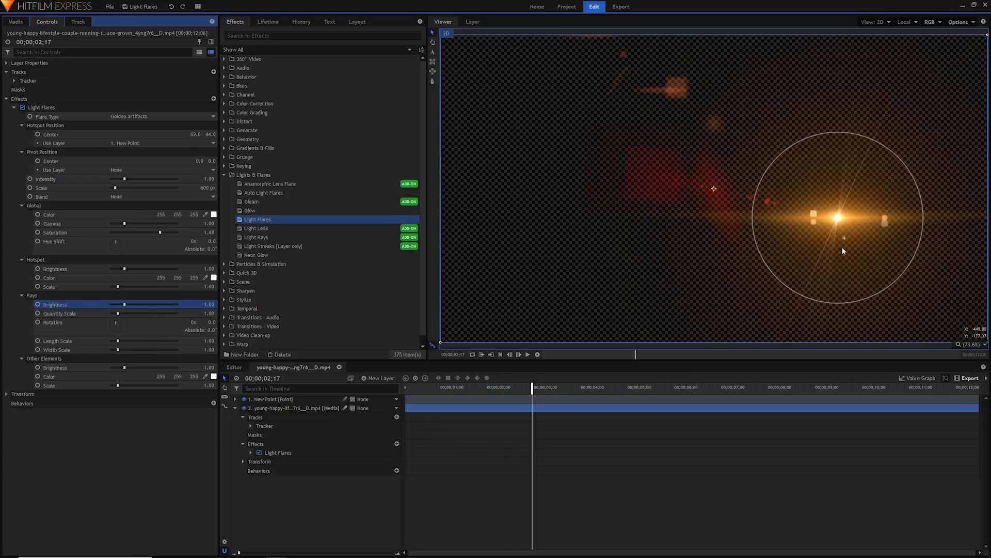
# Step: Try raising the rays' quantity scale to about 7.40 and rotating the rays, undoing each change
pyautogui.moveTo(126, 303)
pyautogui.mouseDown()
pyautogui.moveTo(145, 303)
pyautogui.moveTo(120, 314)
pyautogui.moveTo(160, 315)
pyautogui.mouseUp()
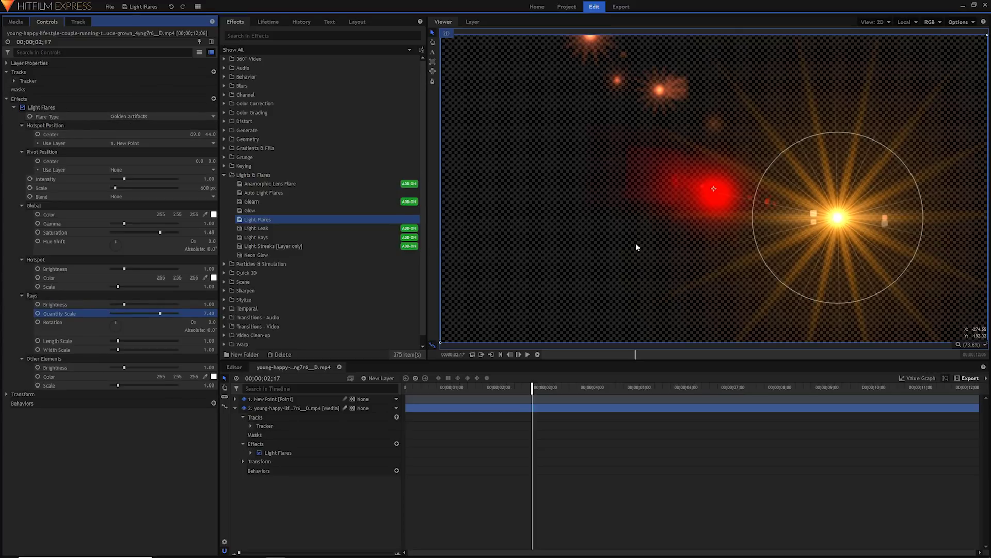
pyautogui.hotkey('ctrl', 'z')
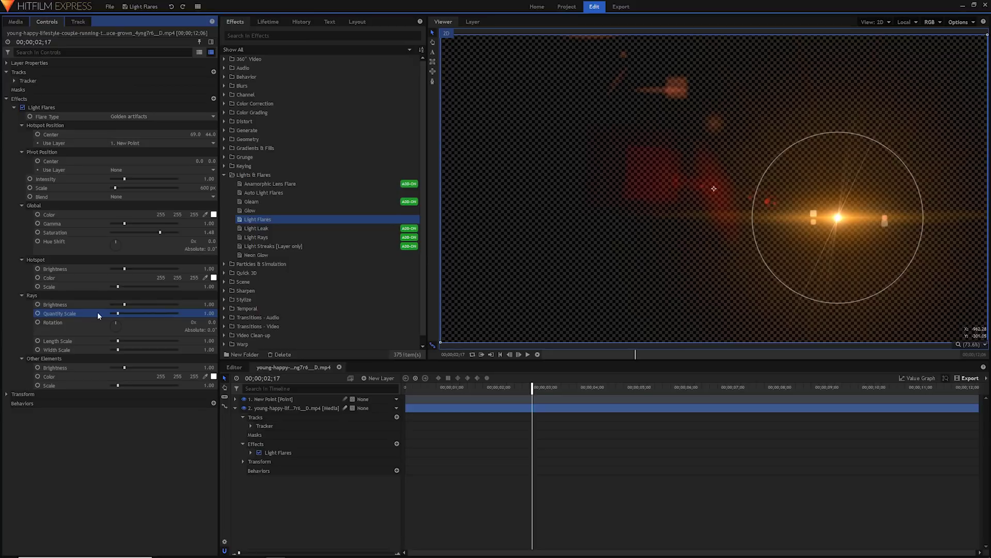
pyautogui.moveTo(114, 321)
pyautogui.mouseDown()
pyautogui.moveTo(128, 338)
pyautogui.moveTo(98, 349)
pyautogui.moveTo(94, 324)
pyautogui.moveTo(108, 314)
pyautogui.mouseUp()
pyautogui.hotkey('ctrl', 'z')
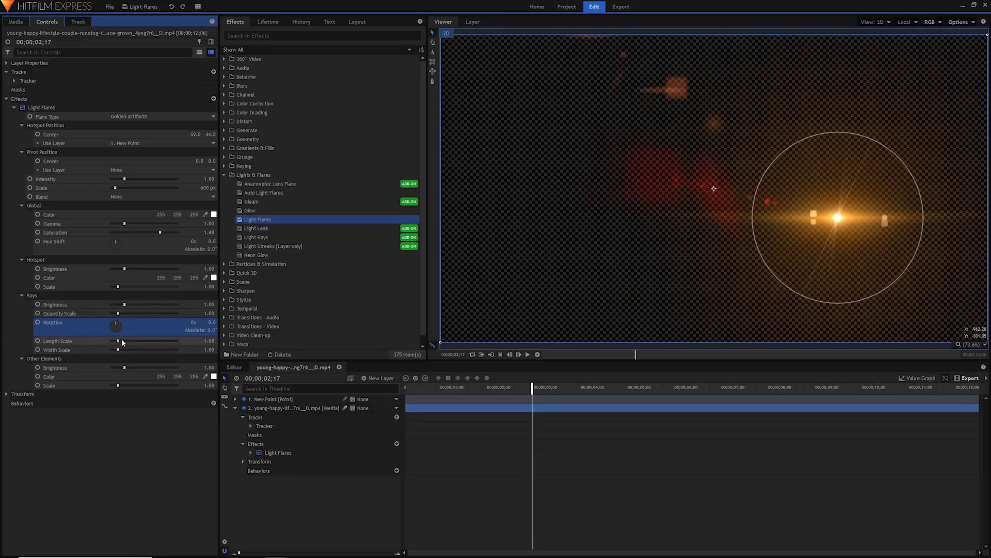
# Step: Try raising the rays' length and width scales and the Other Elements brightness, undoing each change
pyautogui.moveTo(123, 342); pyautogui.dragTo(181, 342)
pyautogui.hotkey('ctrl', 'z')
pyautogui.moveTo(118, 350); pyautogui.dragTo(177, 350)
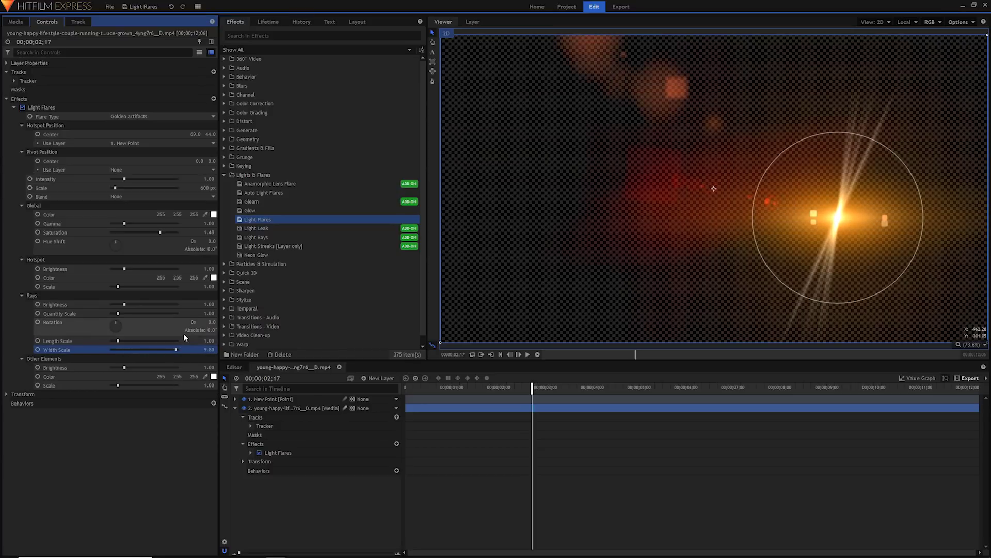
pyautogui.hotkey('ctrl', 'z')
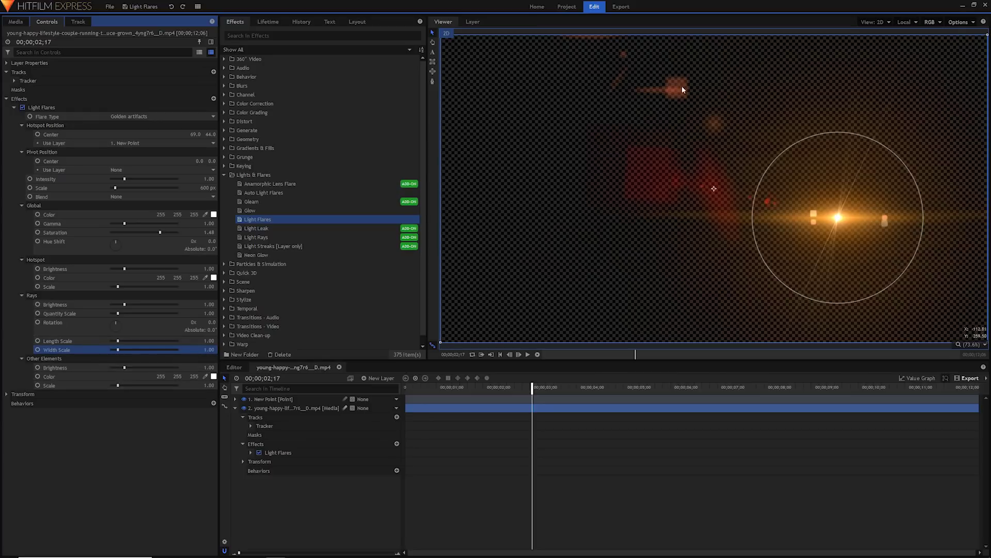
pyautogui.moveTo(124, 367); pyautogui.dragTo(181, 365)
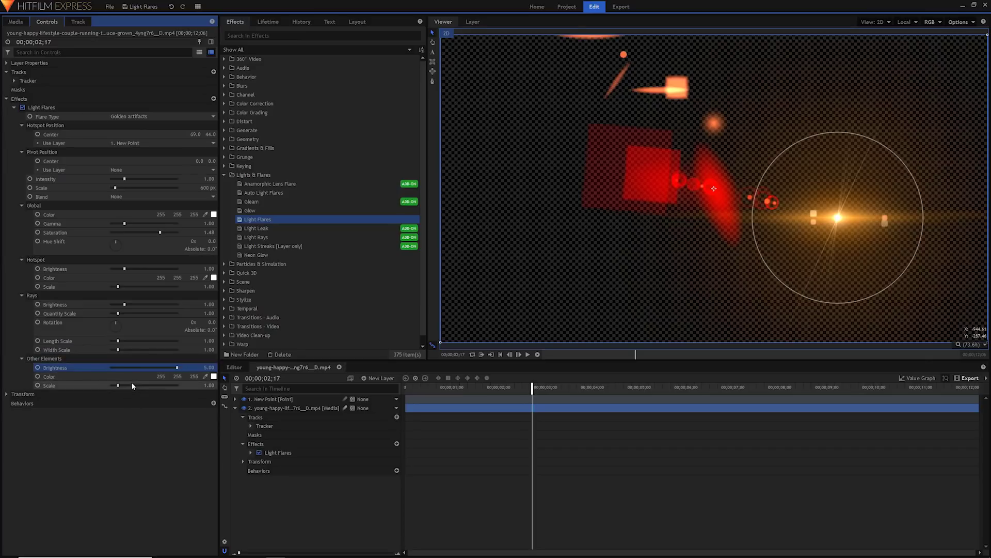
pyautogui.hotkey('ctrl', 'z')
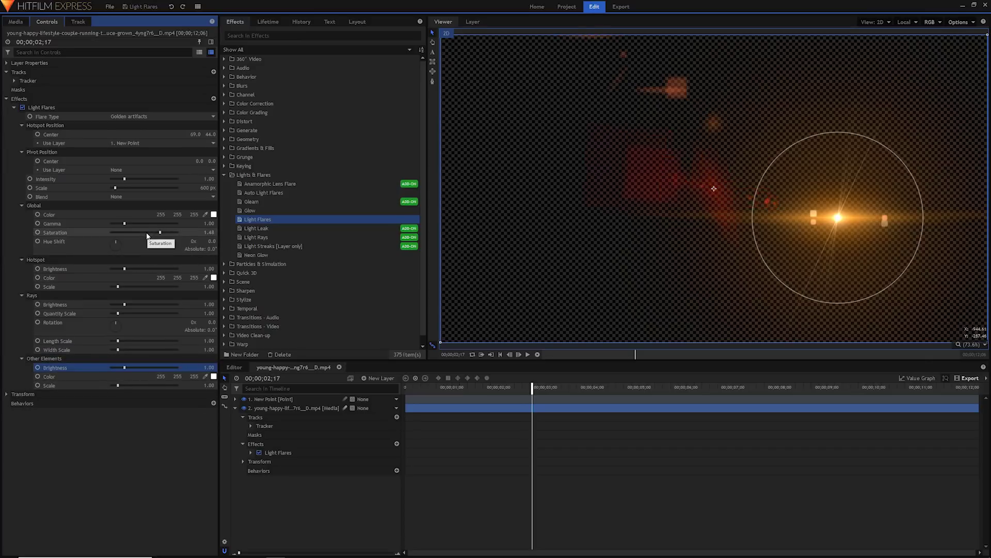
# Step: Set the flare's blend to Screen, saturation to 2.00, scale to 900 px and intensity to 1.15, and preview other frames
pyautogui.click(136, 197)
pyautogui.click(116, 277)
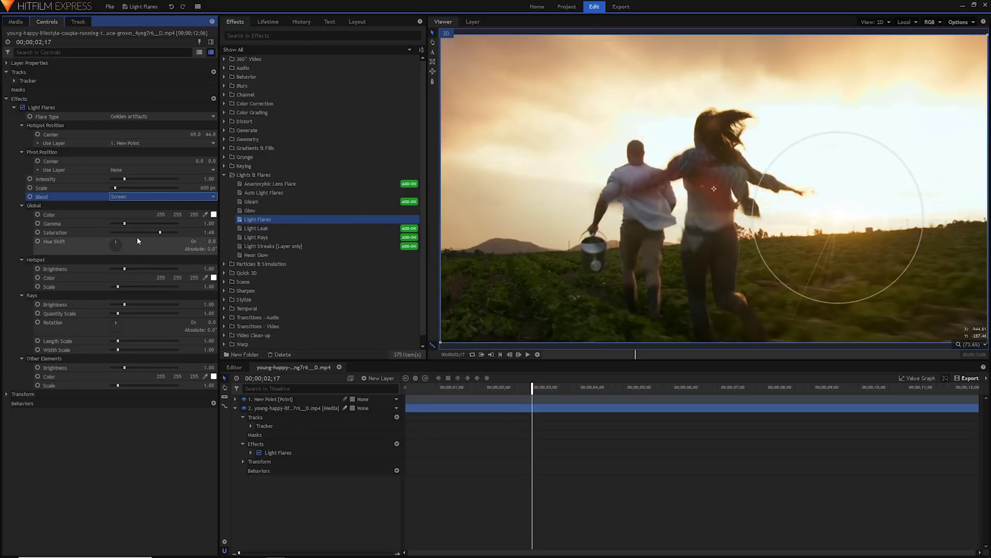
pyautogui.moveTo(170, 233); pyautogui.dragTo(164, 235)
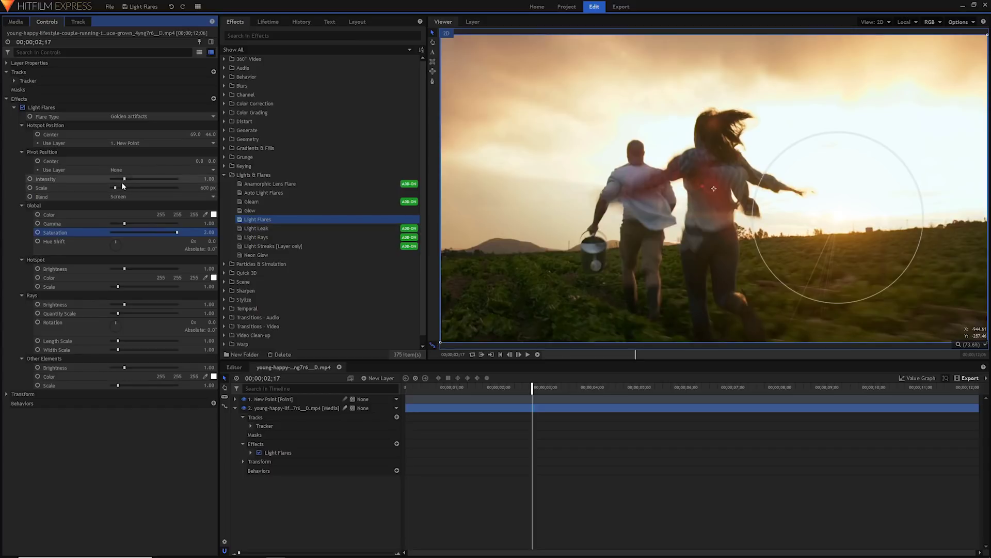
pyautogui.moveTo(115, 186); pyautogui.dragTo(126, 181)
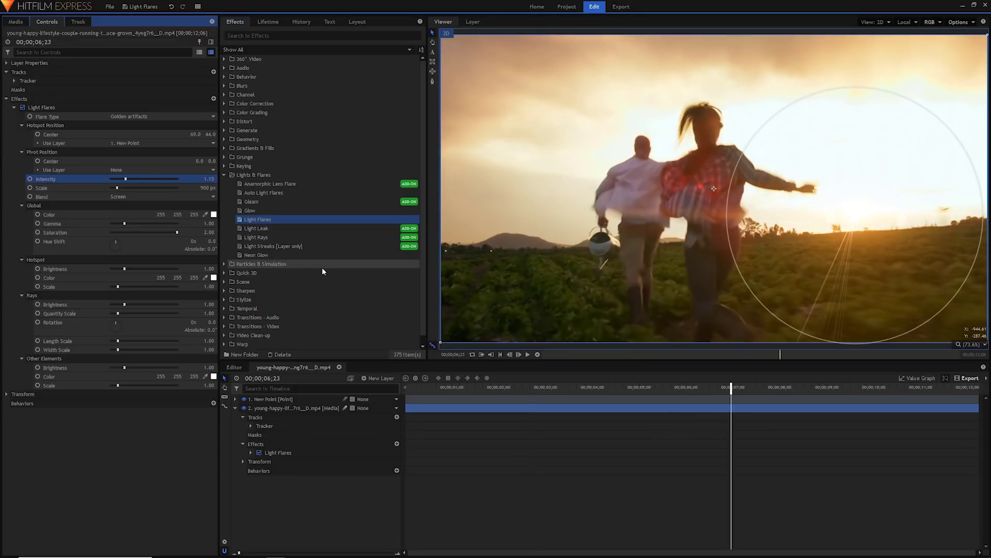
pyautogui.moveTo(469, 388); pyautogui.dragTo(510, 387)
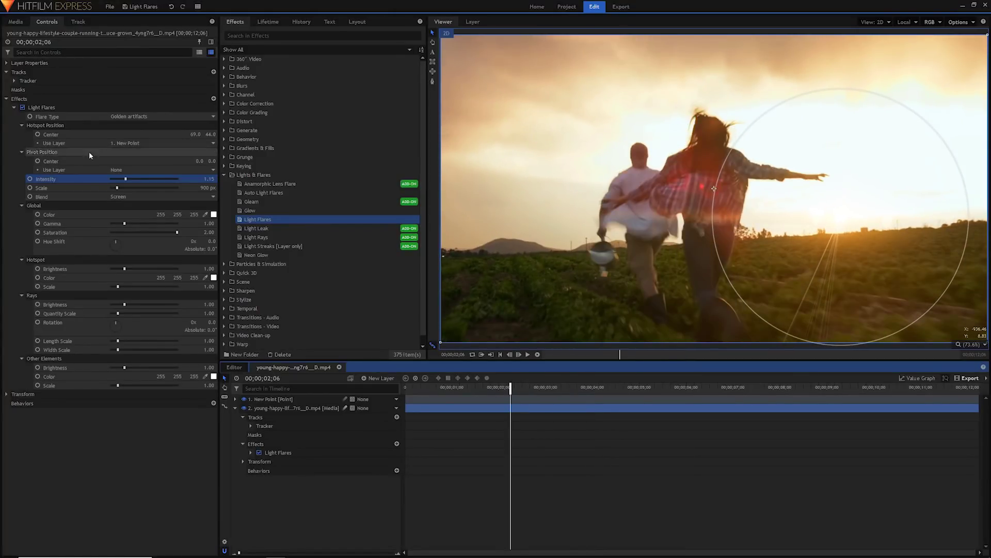
# Step: Duplicate the Light Flares effect on the couple clip and expand the copy's Hotspot Position properties
pyautogui.click(47, 108)
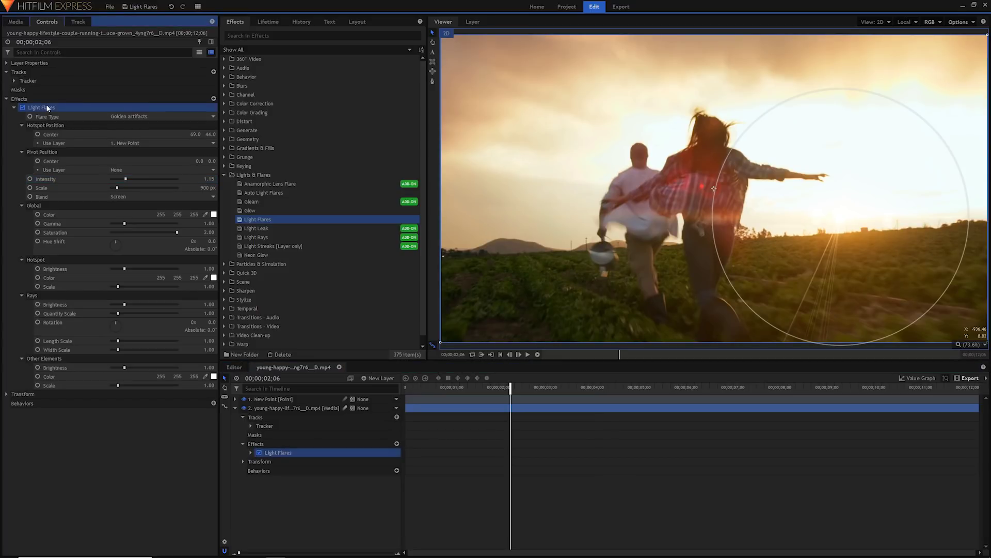
pyautogui.hotkey('ctrl', 'd')
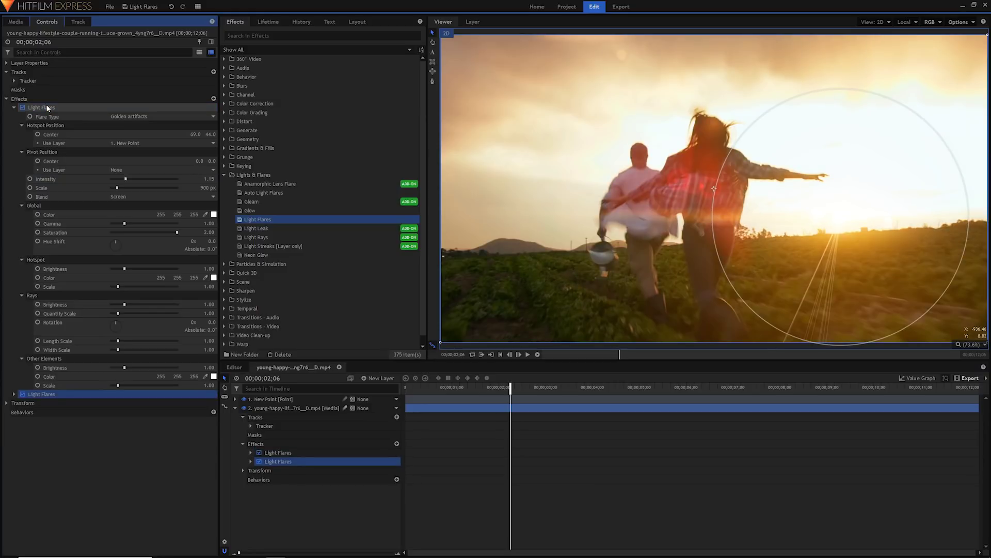
pyautogui.click(14, 395)
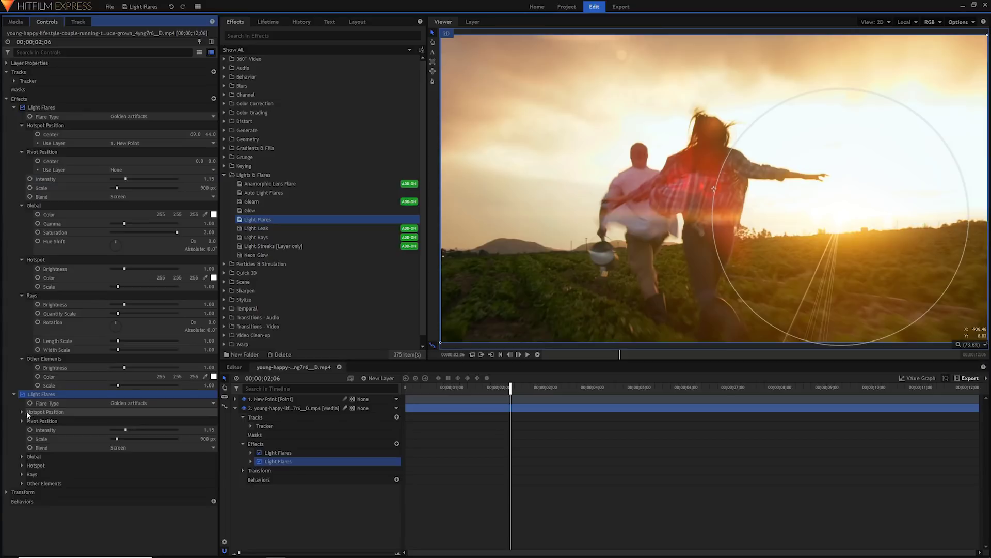
pyautogui.click(25, 411)
# Step: Set the duplicate flare's type to Sun glare, its scale to 800 px and its intensity to 1.10
pyautogui.moveTo(565, 389); pyautogui.dragTo(602, 389)
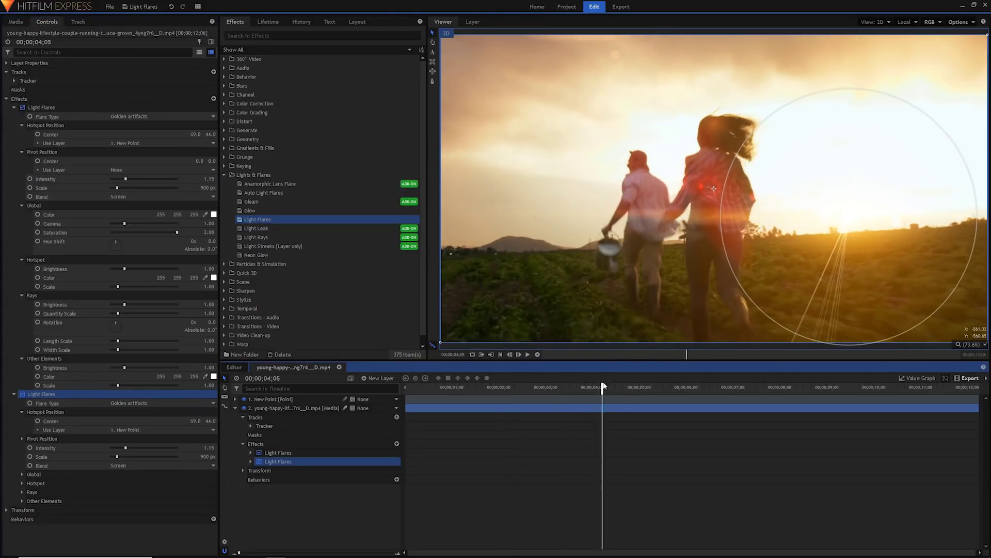
pyautogui.click(114, 405)
pyautogui.scroll(-6, 137, 384)
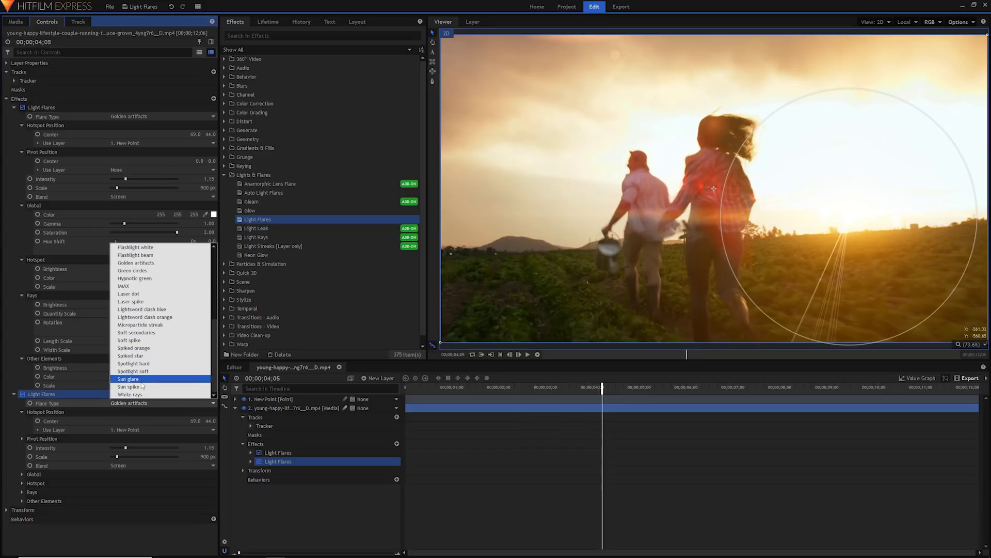
pyautogui.click(140, 381)
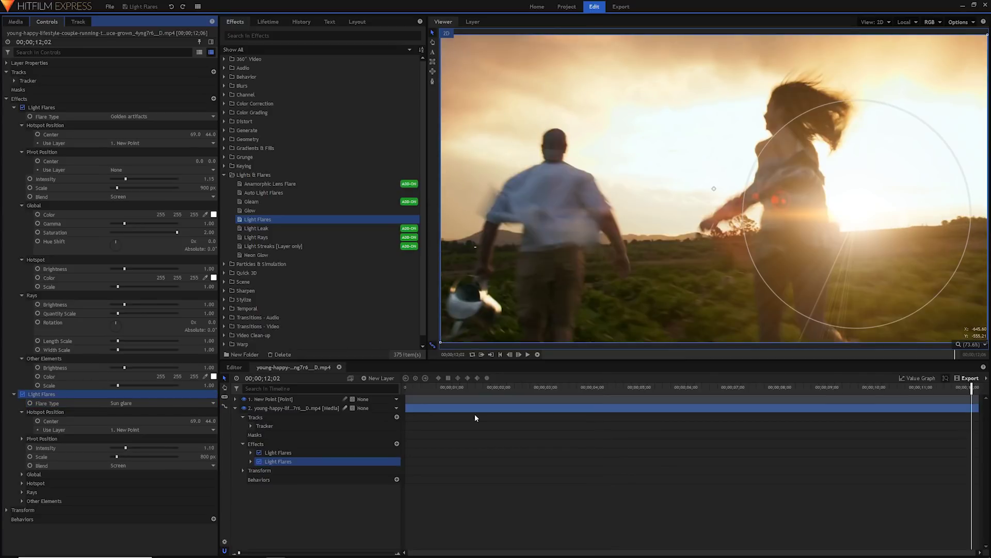
# Step: Preview the layered flares at 1;11, examine the rays up close, and fit the frame back into view
pyautogui.click(478, 420)
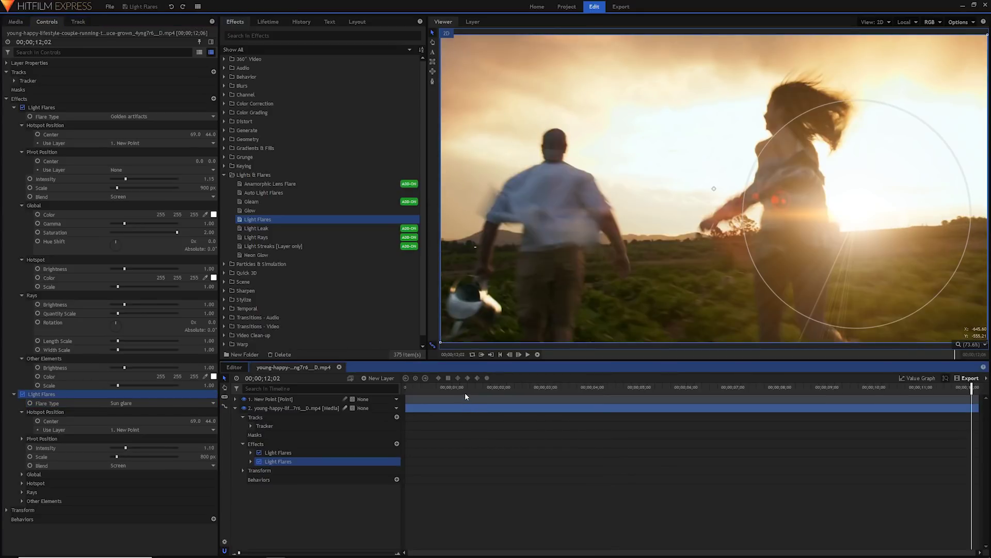
pyautogui.moveTo(461, 389); pyautogui.dragTo(473, 390)
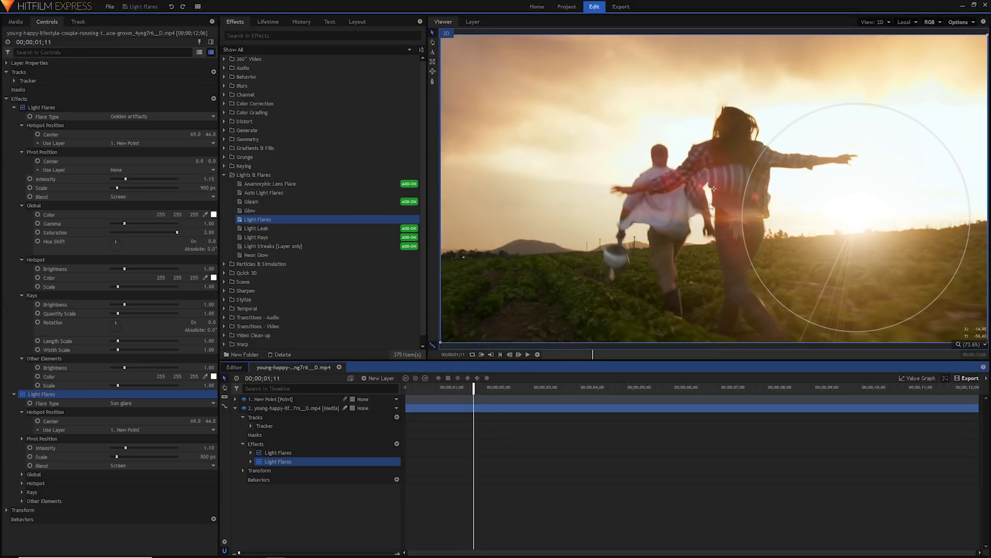
pyautogui.scroll(5, 835, 180)
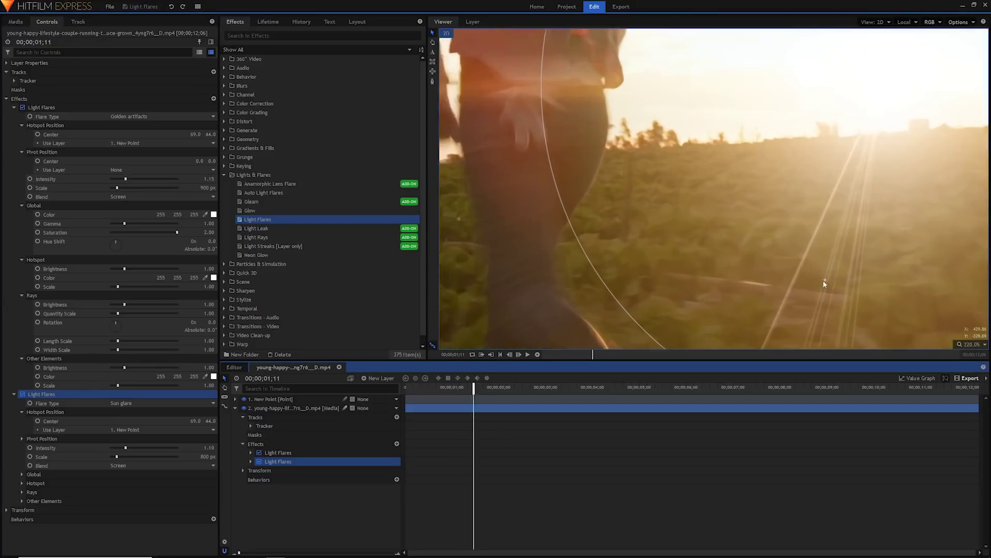
pyautogui.scroll(-7, 616, 160)
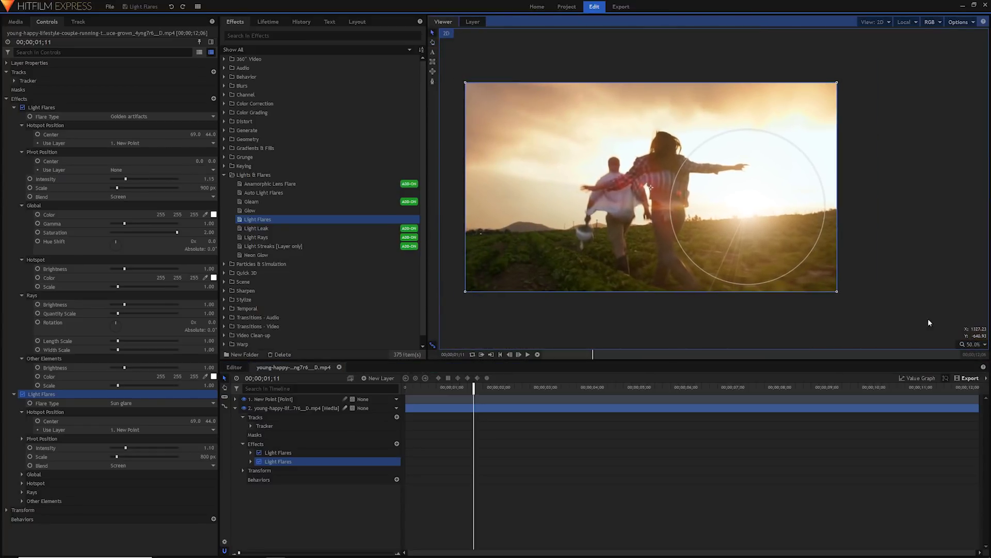
pyautogui.click(976, 345)
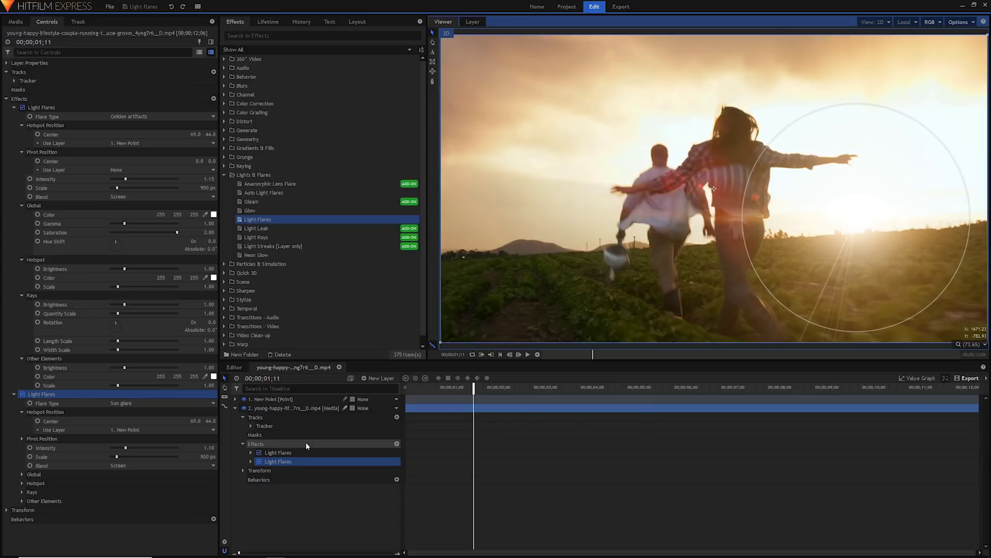
# Step: Cut both Light Flares effects from the couple clip and paste them onto a new black 1920 × 1080 plane layer
pyautogui.click(288, 462)
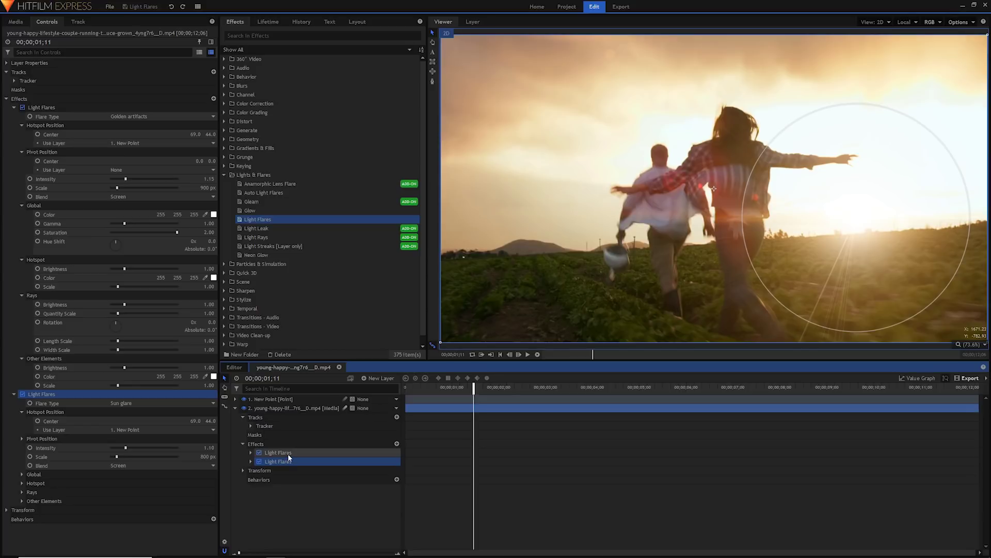
pyautogui.keyDown('shift'); pyautogui.click(288, 454); pyautogui.keyUp('shift')
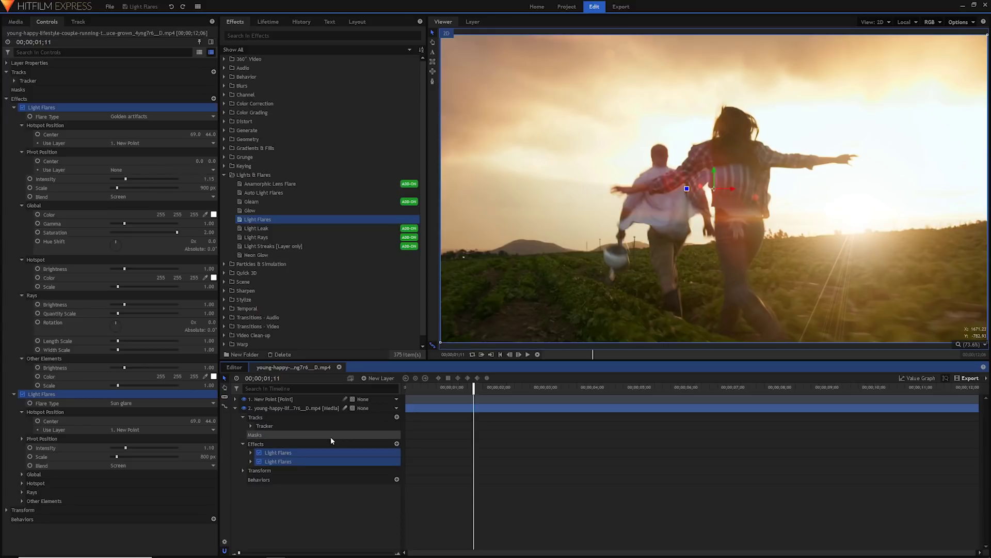
pyautogui.press('Delete')
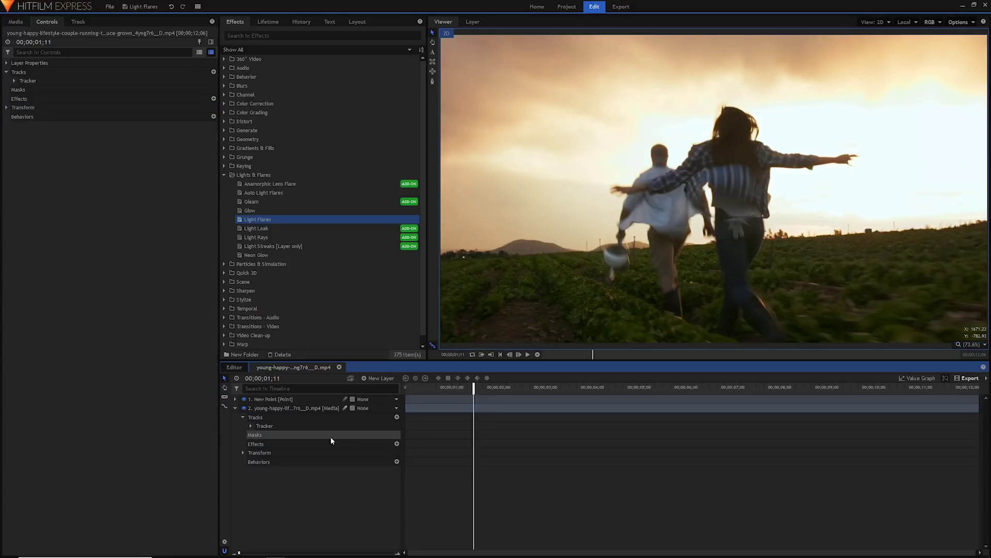
pyautogui.click(379, 379)
pyautogui.click(382, 389)
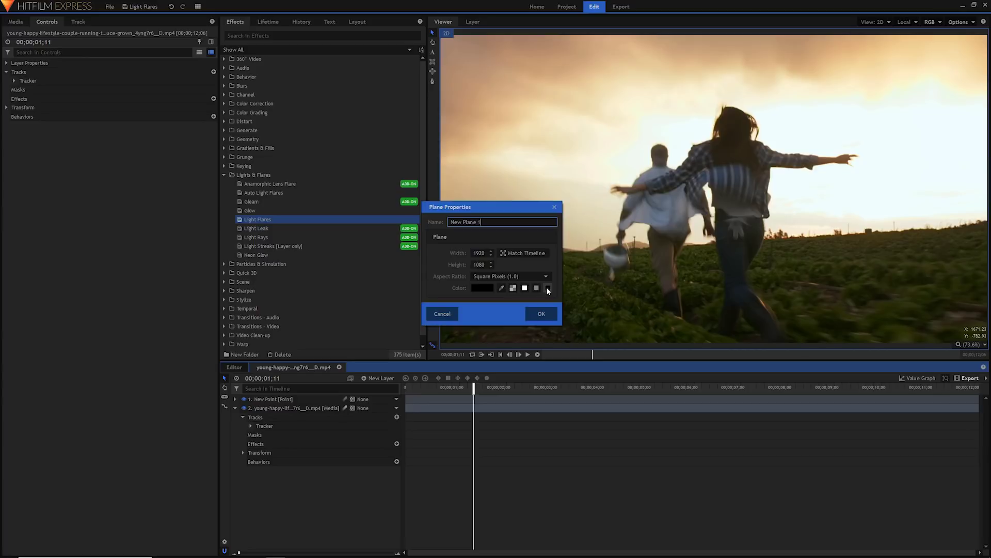
pyautogui.click(542, 314)
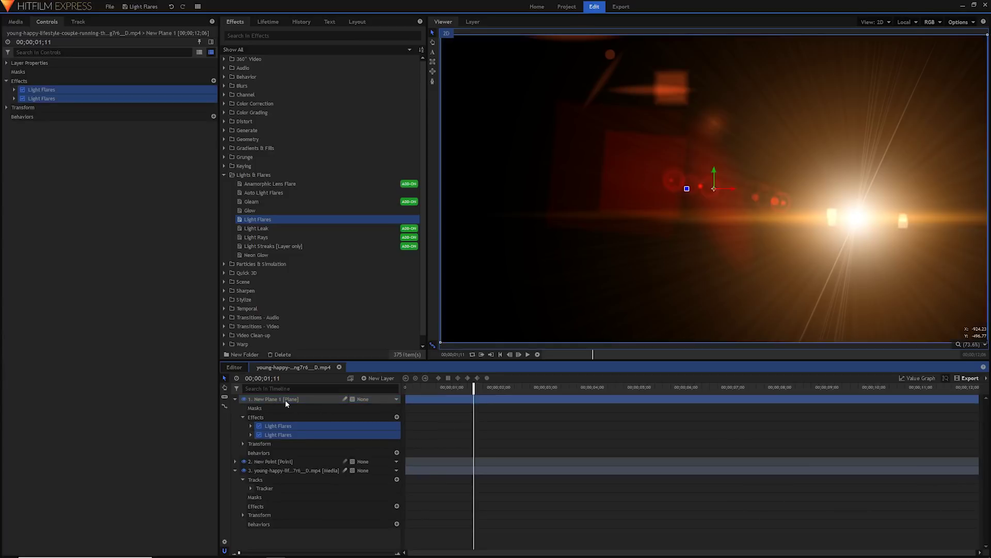
# Step: Set the plane layer's blend mode to Screen and play back part of the composite
pyautogui.click(8, 63)
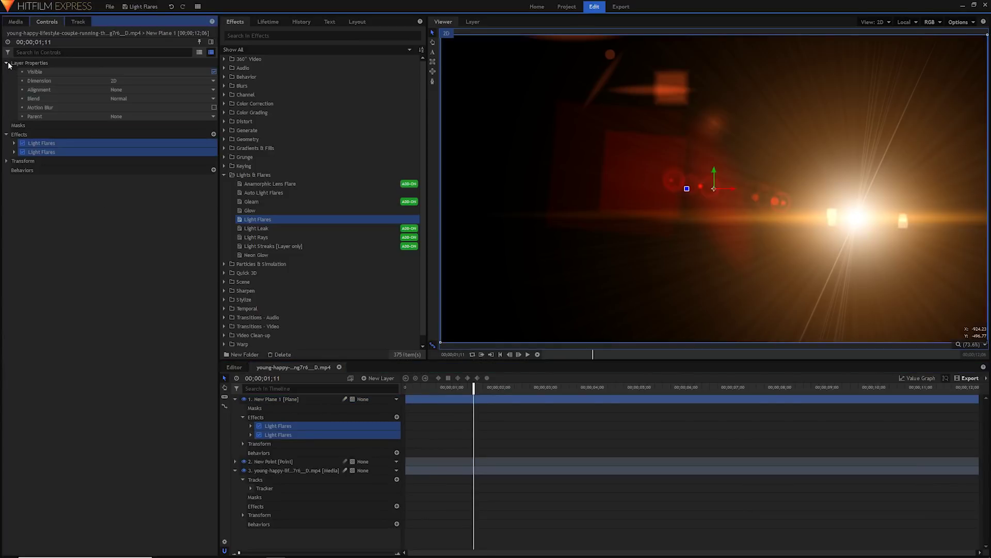
pyautogui.click(127, 97)
pyautogui.click(136, 239)
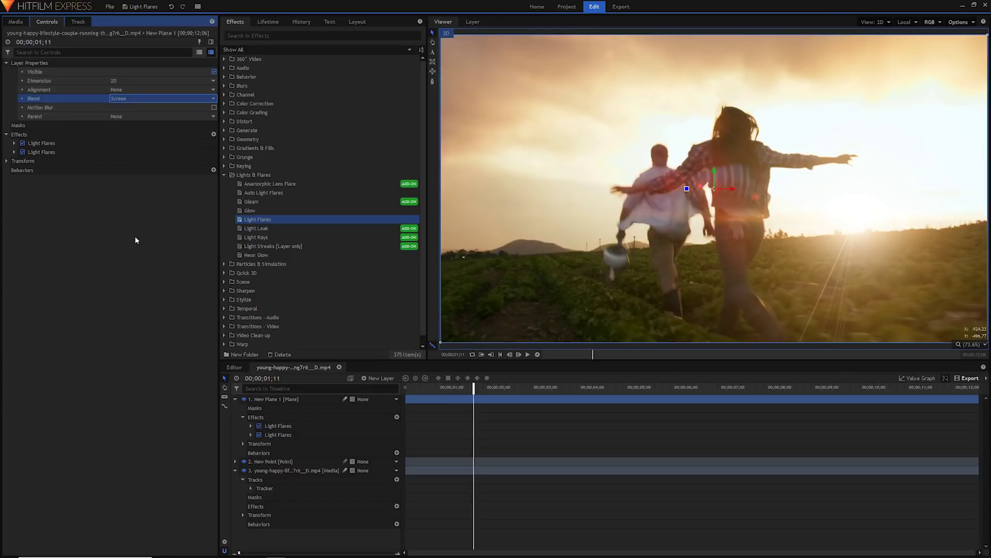
pyautogui.click(461, 388)
pyautogui.press('space')
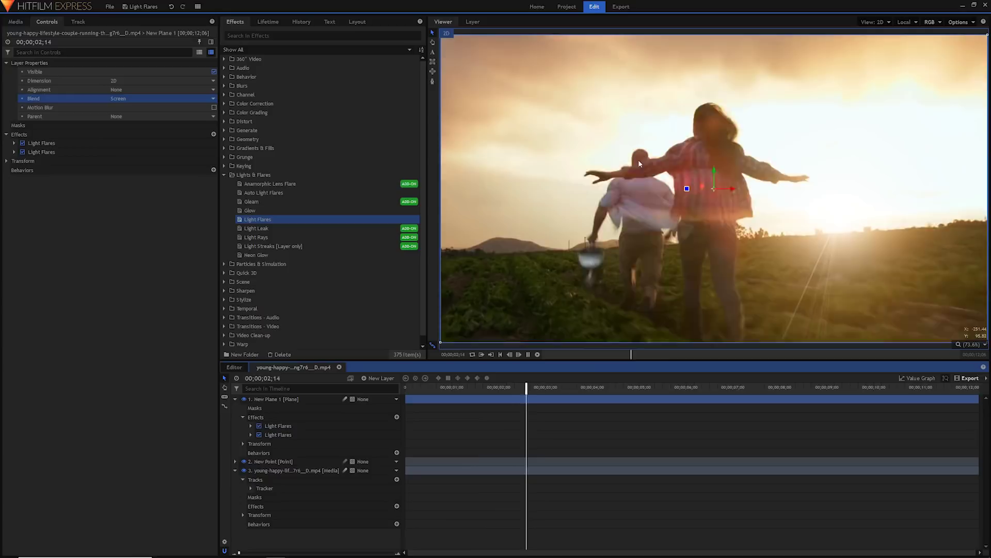
pyautogui.press('space')
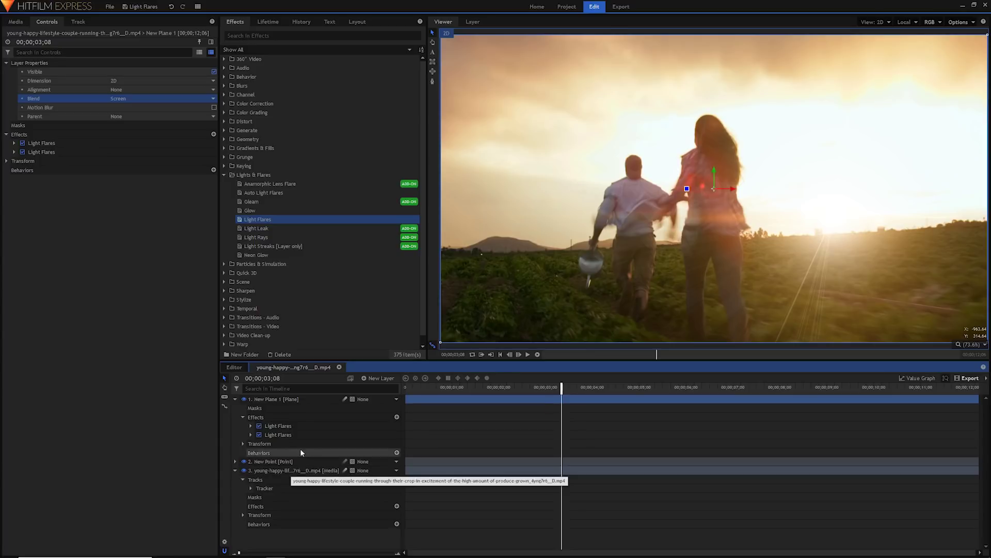
# Step: Search the effects for "blu" and try the Blur effect on the plane layer, removing it again
pyautogui.click(243, 36)
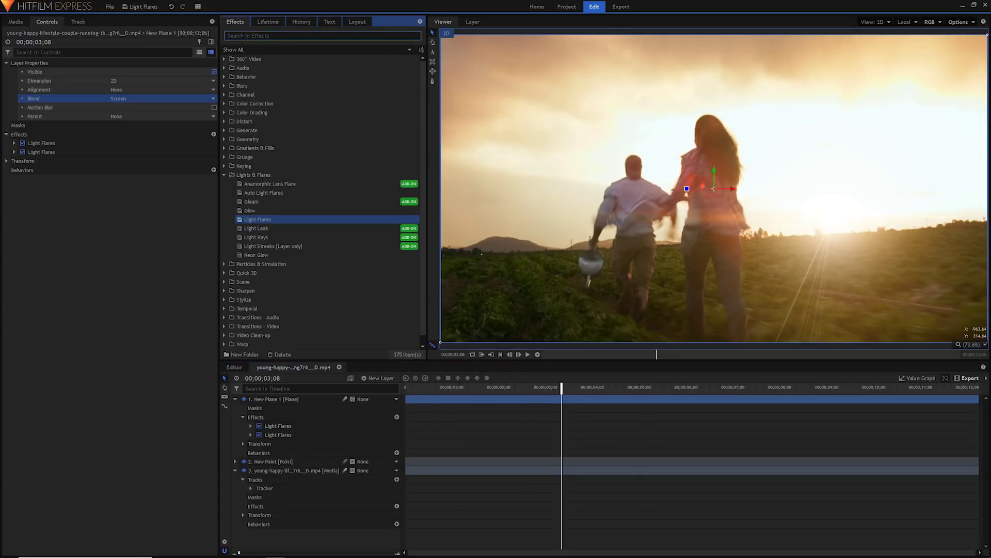
pyautogui.write('blu')
pyautogui.moveTo(262, 112); pyautogui.dragTo(54, 153)
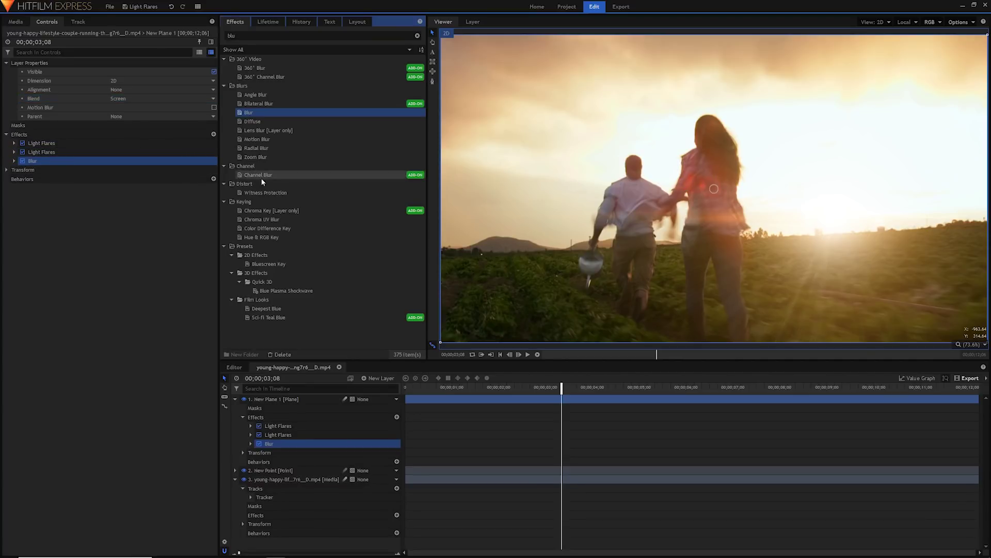
pyautogui.scroll(4, 690, 260)
pyautogui.doubleClick(88, 159)
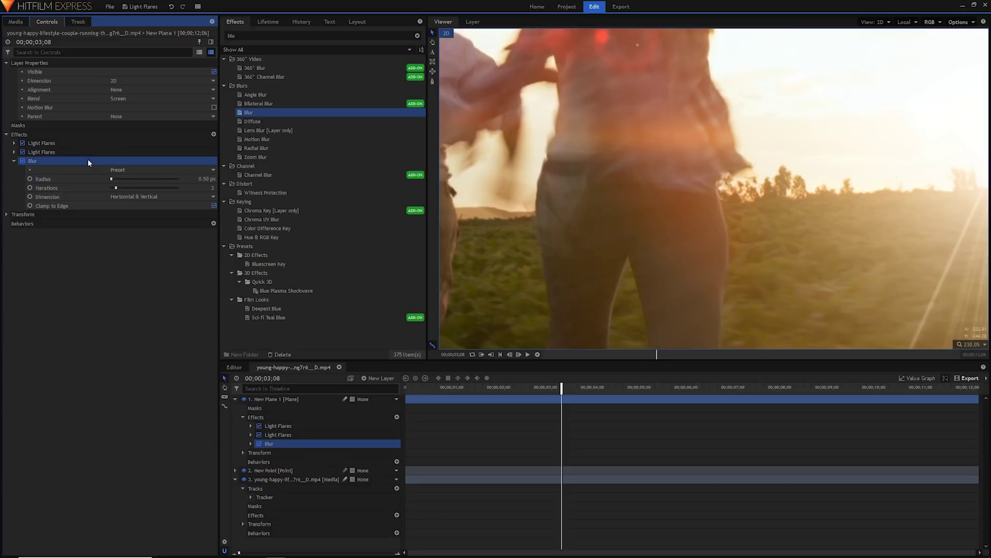
pyautogui.press('Delete')
# Step: Add the Diffuse effect to the plane layer below the flares, with opacity 1.00 and radius 4.7
pyautogui.moveTo(256, 121); pyautogui.dragTo(47, 156)
pyautogui.click(14, 160)
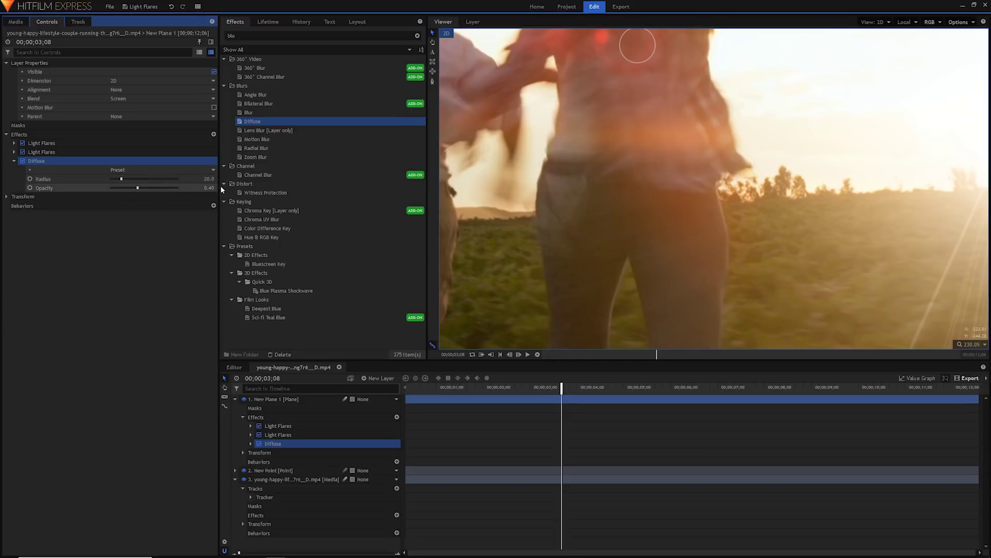
pyautogui.moveTo(137, 188); pyautogui.dragTo(177, 187)
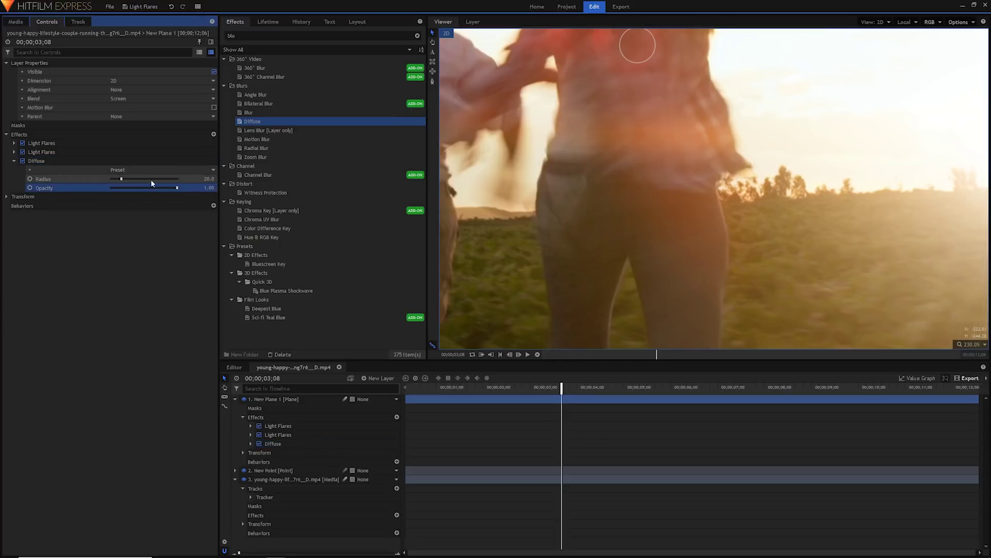
pyautogui.moveTo(571, 128); pyautogui.dragTo(589, 228)
pyautogui.moveTo(120, 180); pyautogui.dragTo(112, 180)
pyautogui.moveTo(626, 232); pyautogui.dragTo(627, 114)
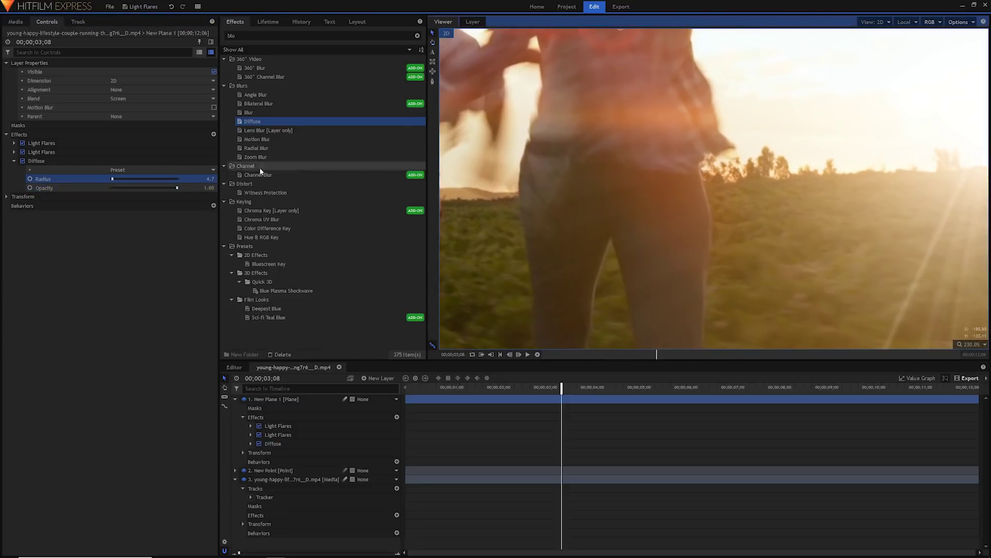
# Step: Fine-tune Diffuse with a lower opacity and a slightly larger radius, and preview the clip up to 6;09
pyautogui.moveTo(163, 186); pyautogui.dragTo(109, 188)
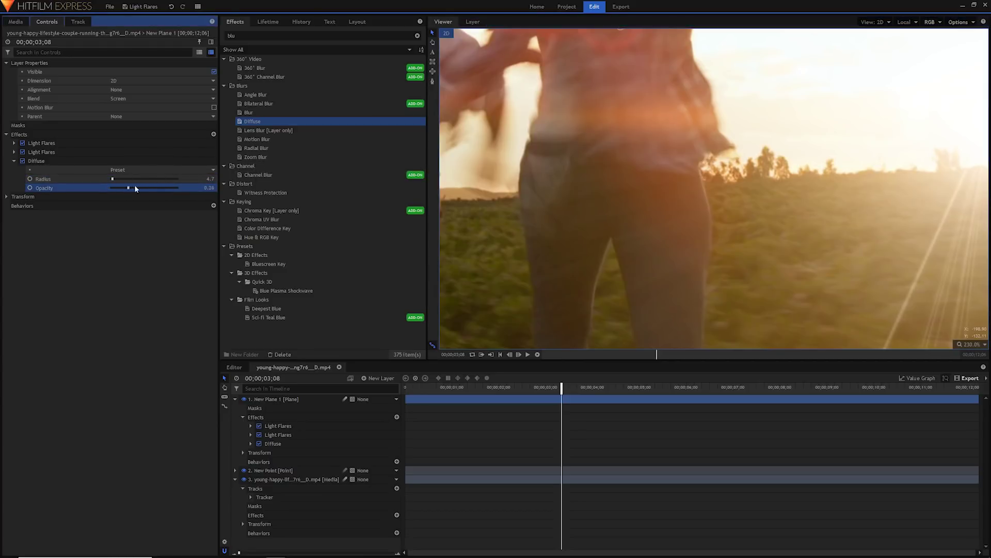
pyautogui.moveTo(178, 188); pyautogui.dragTo(176, 189)
pyautogui.moveTo(149, 191); pyautogui.dragTo(146, 187)
pyautogui.moveTo(112, 178); pyautogui.dragTo(122, 181)
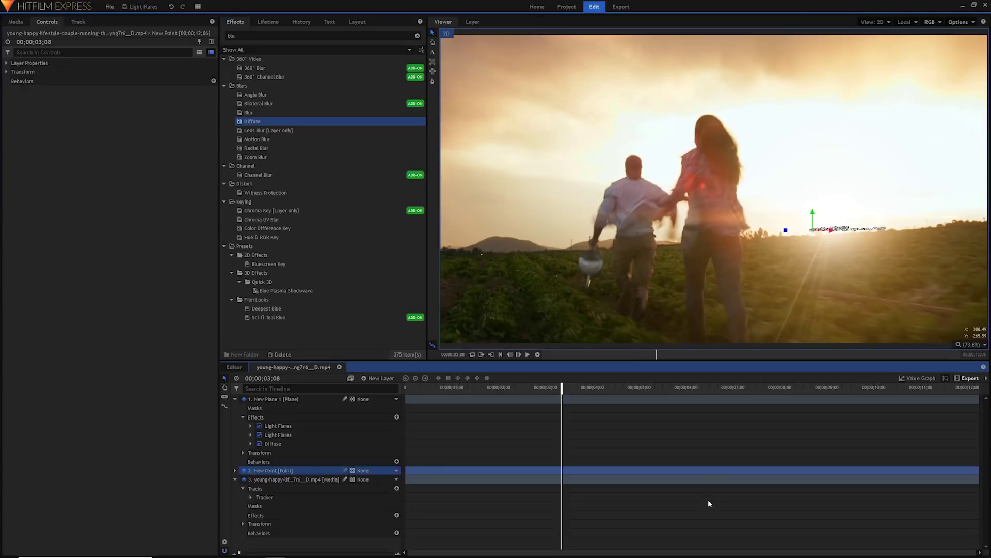
pyautogui.click(710, 503)
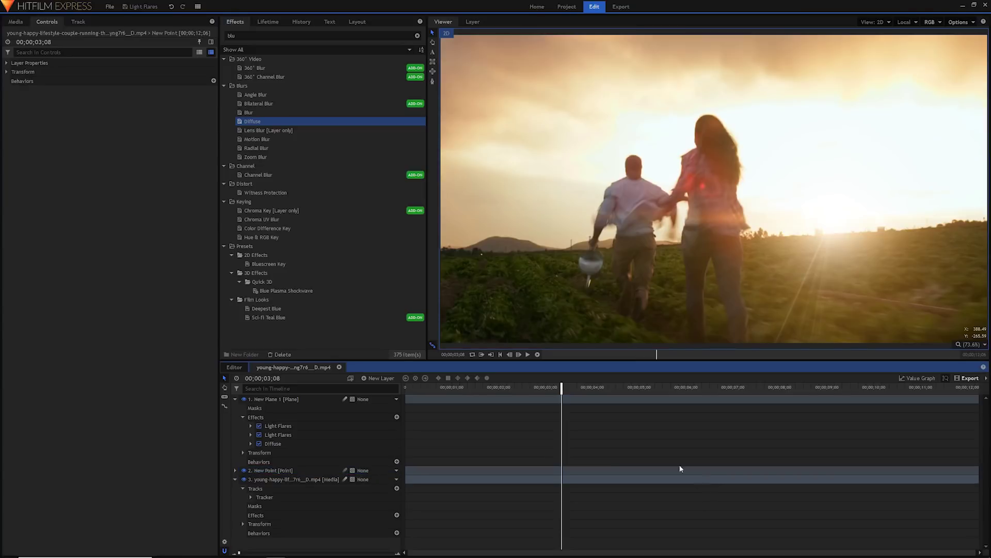
pyautogui.moveTo(582, 388); pyautogui.dragTo(705, 387)
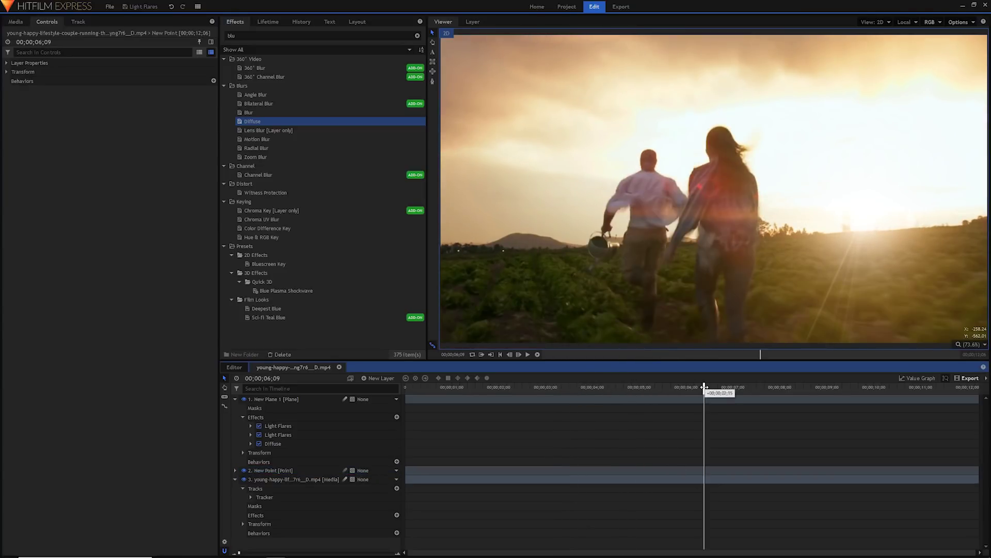
# Step: Create a grade layer above the plane and apply a LUT effect loaded with the Vintage Heat.CUBE file
pyautogui.click(382, 378)
pyautogui.click(386, 408)
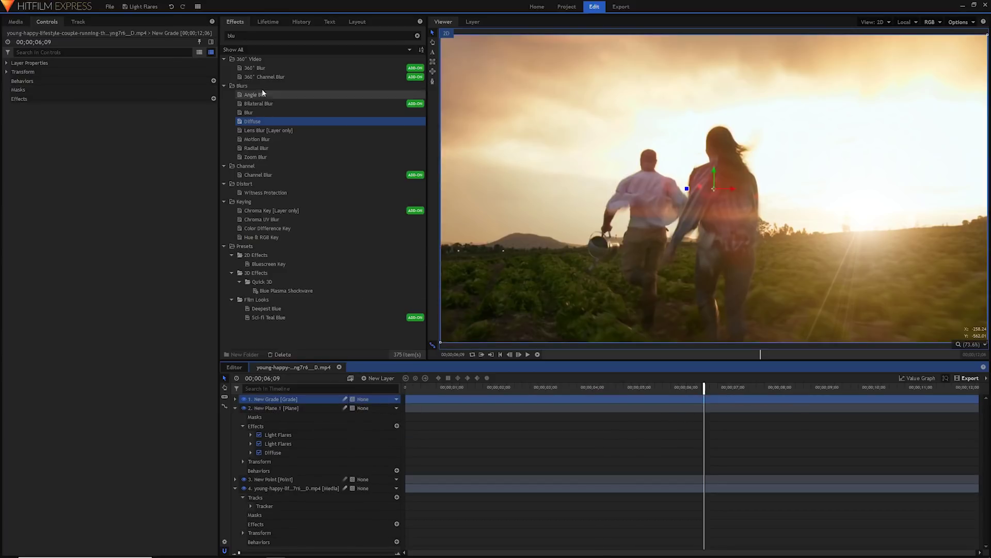
pyautogui.click(320, 35)
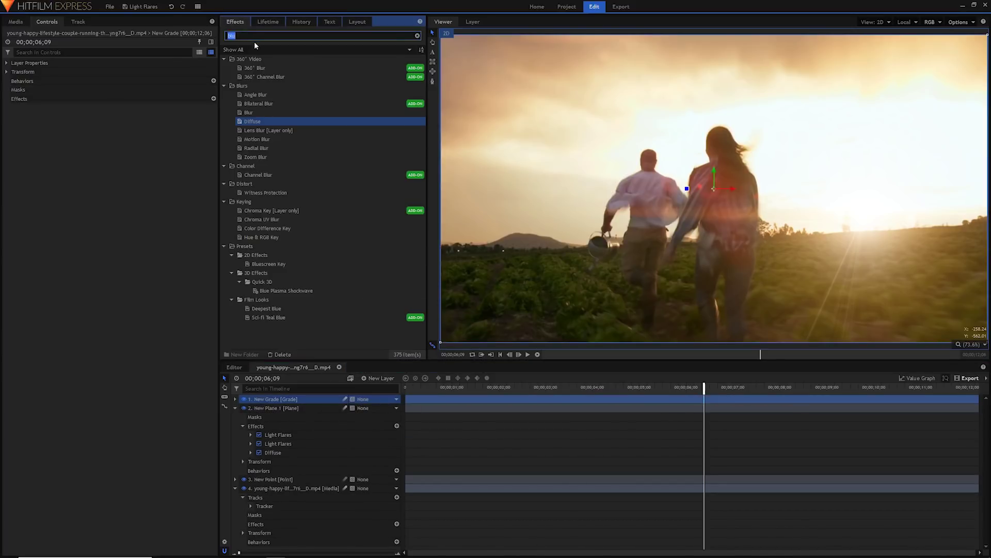
pyautogui.write('lut')
pyautogui.moveTo(268, 69); pyautogui.dragTo(40, 100)
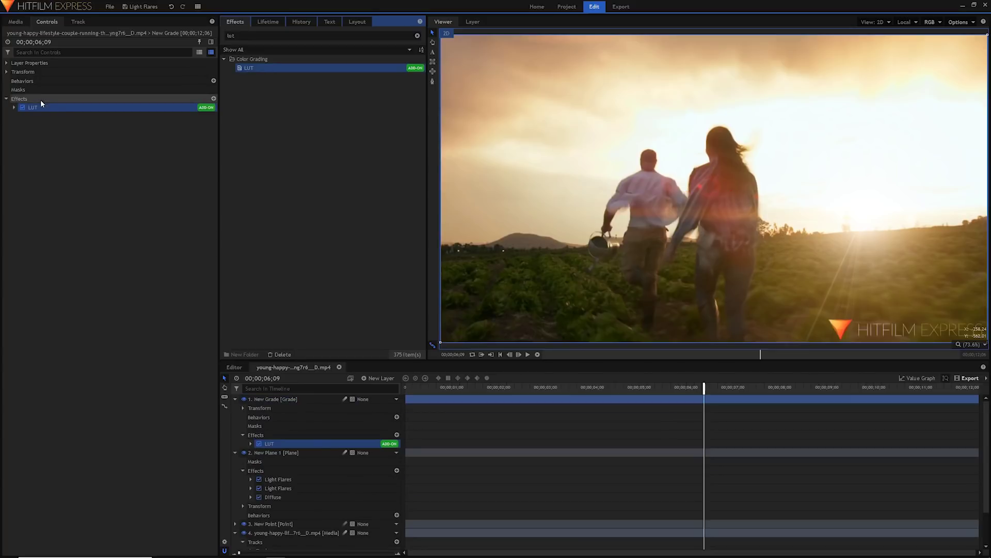
pyautogui.click(14, 108)
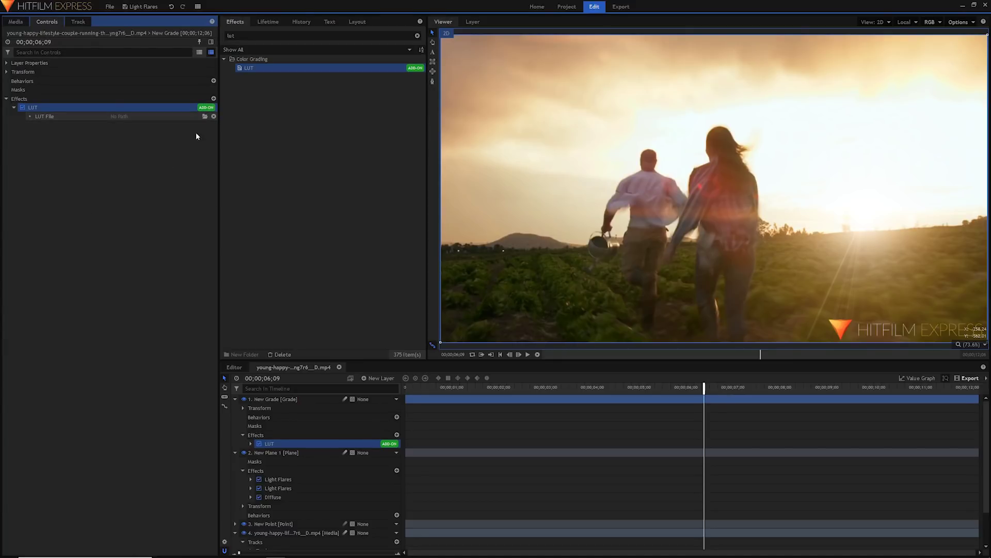
pyautogui.click(202, 117)
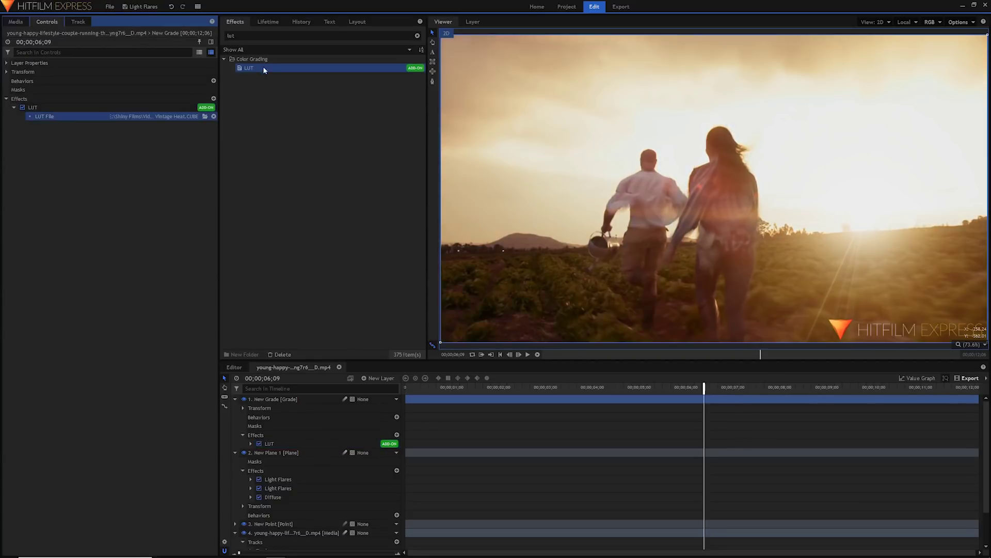
# Step: Add a Curves effect below the LUT on the grade layer and darken the shadows on its RGB curve
pyautogui.doubleClick(230, 35)
pyautogui.write('curve')
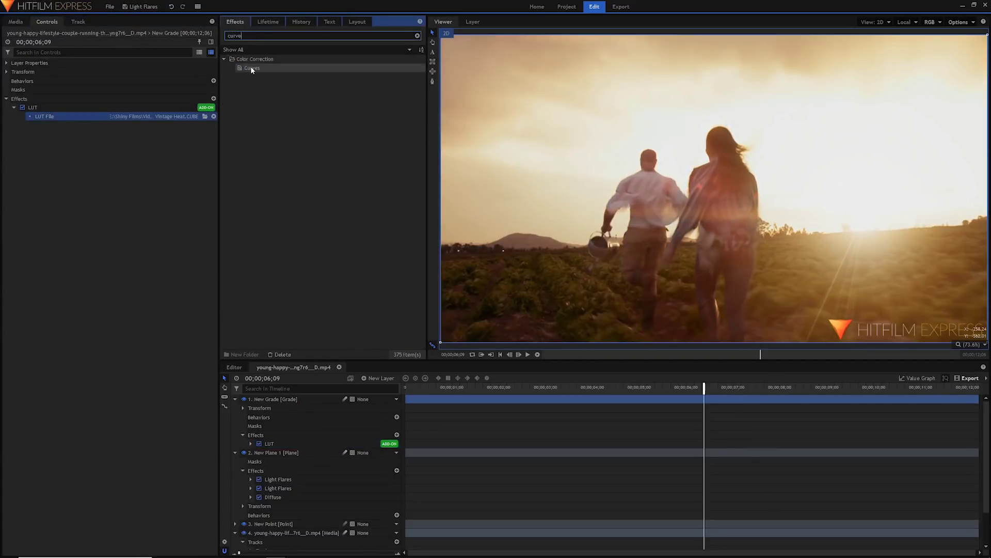
pyautogui.moveTo(251, 70); pyautogui.dragTo(115, 124)
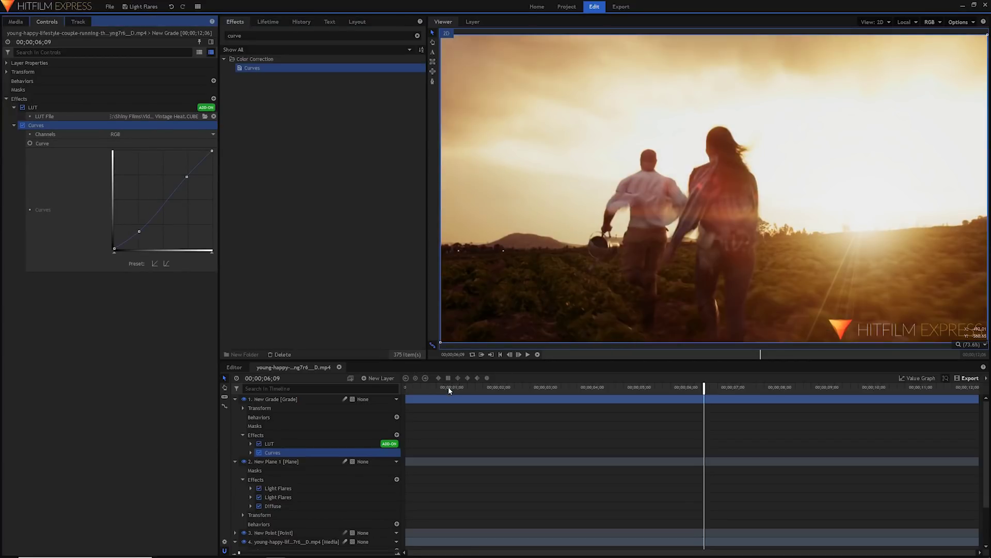
# Step: Return to the first frame and collapse the expanded layers in the timeline
pyautogui.moveTo(428, 389); pyautogui.dragTo(399, 391)
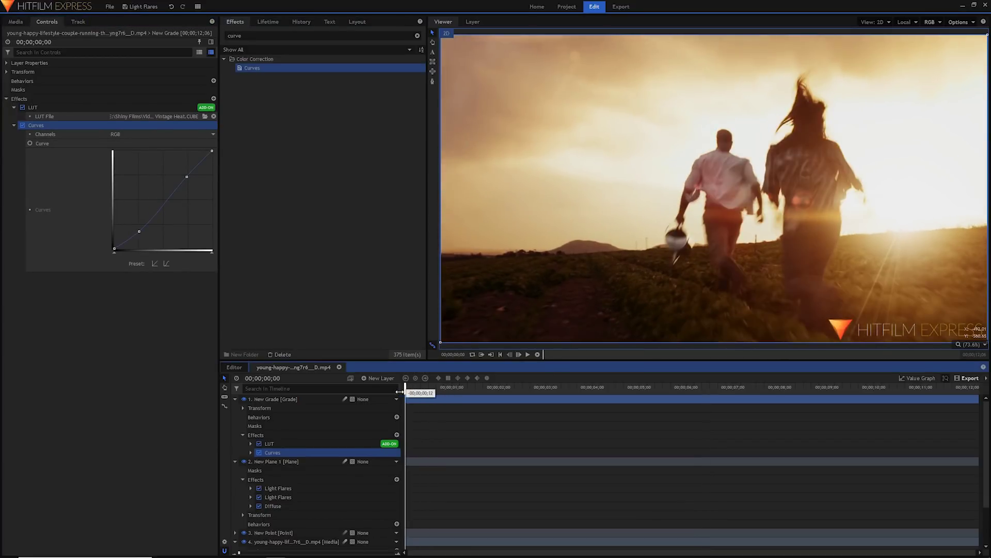
pyautogui.click(235, 399)
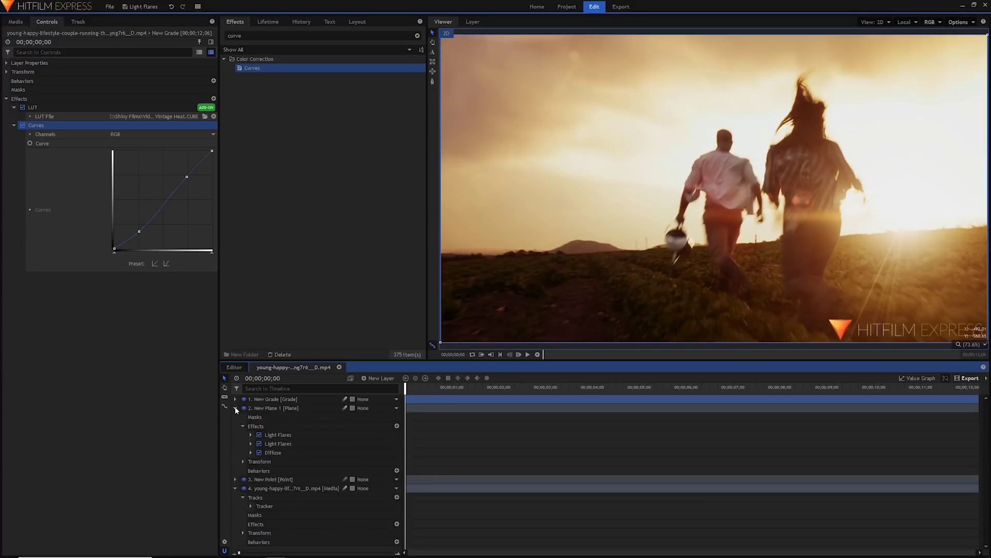
pyautogui.click(236, 409)
pyautogui.click(234, 424)
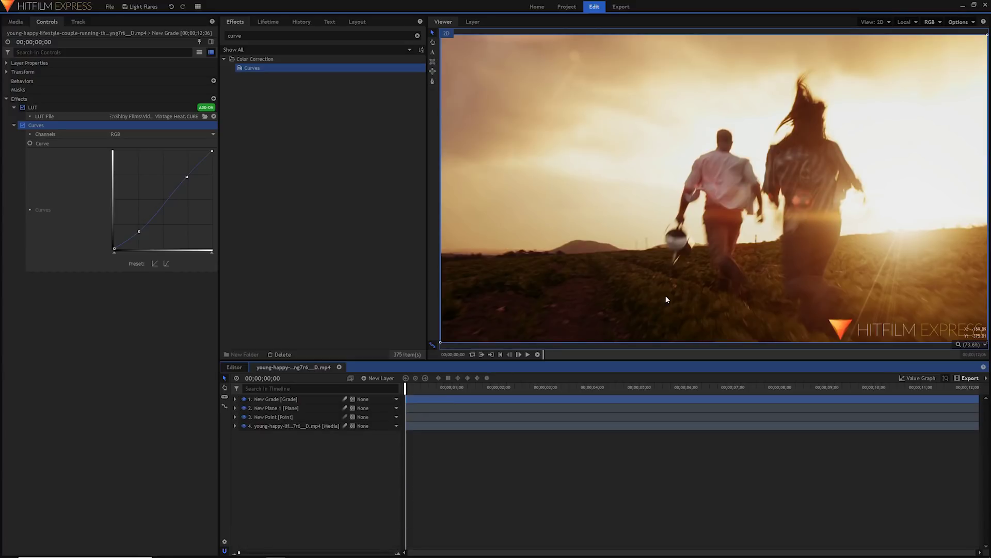